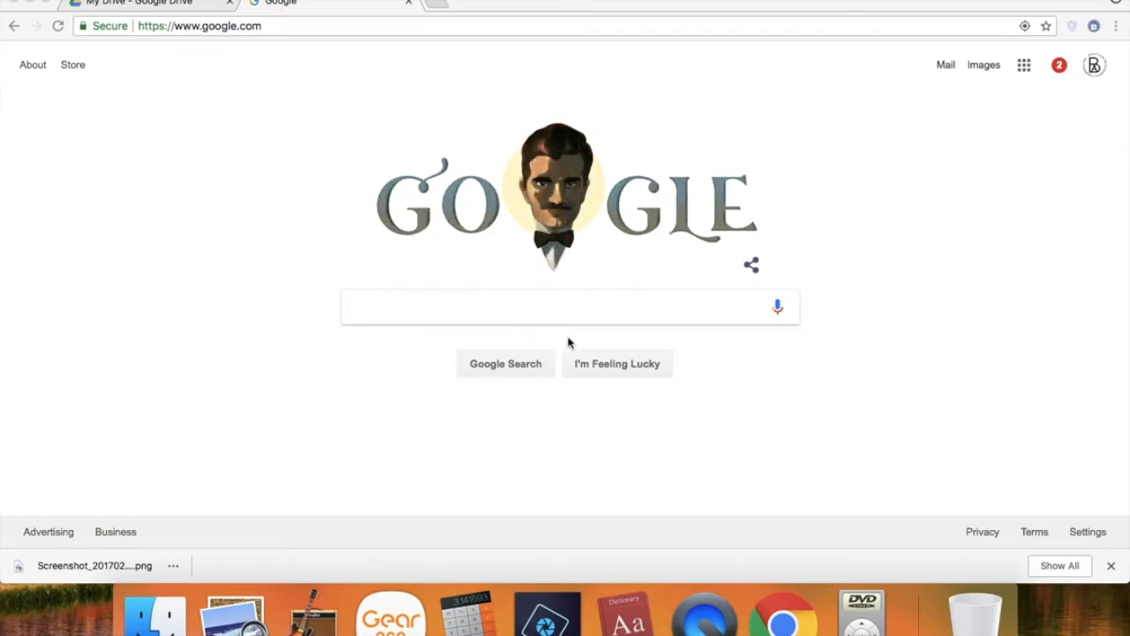
Step: Search Google for "beyonce" and show the image results
click(521, 316)
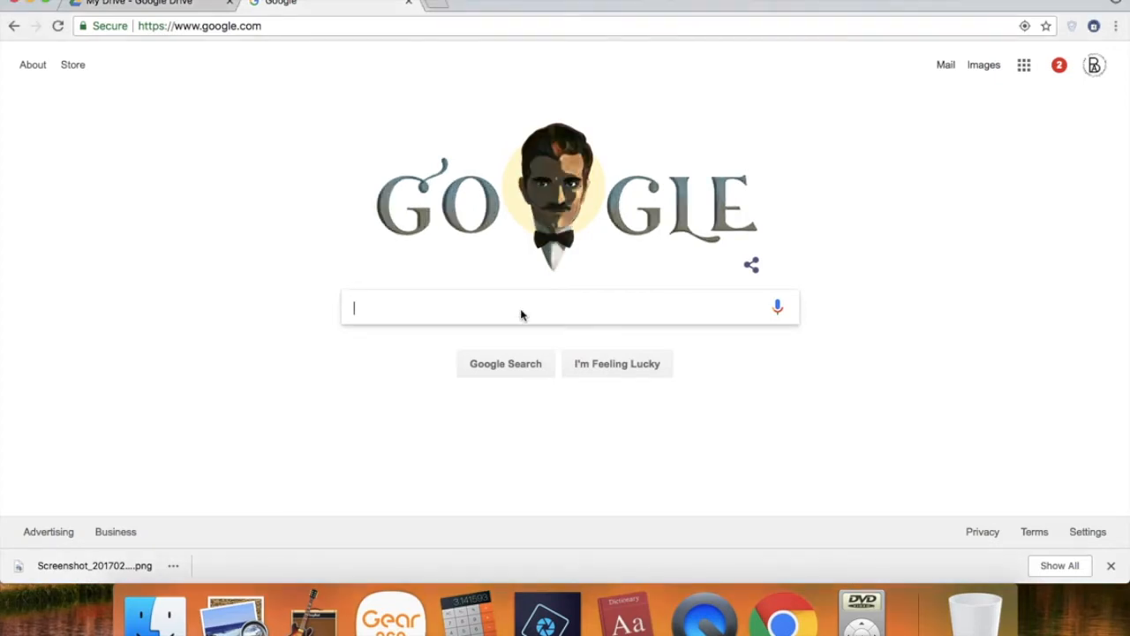
text(beyonce)
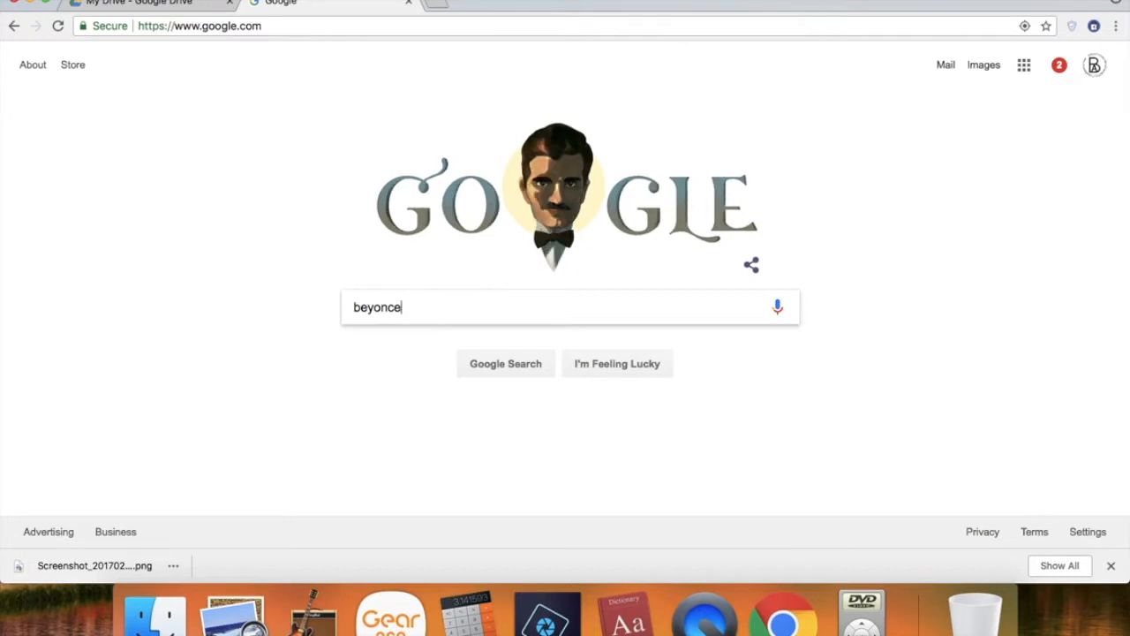
key(Return)
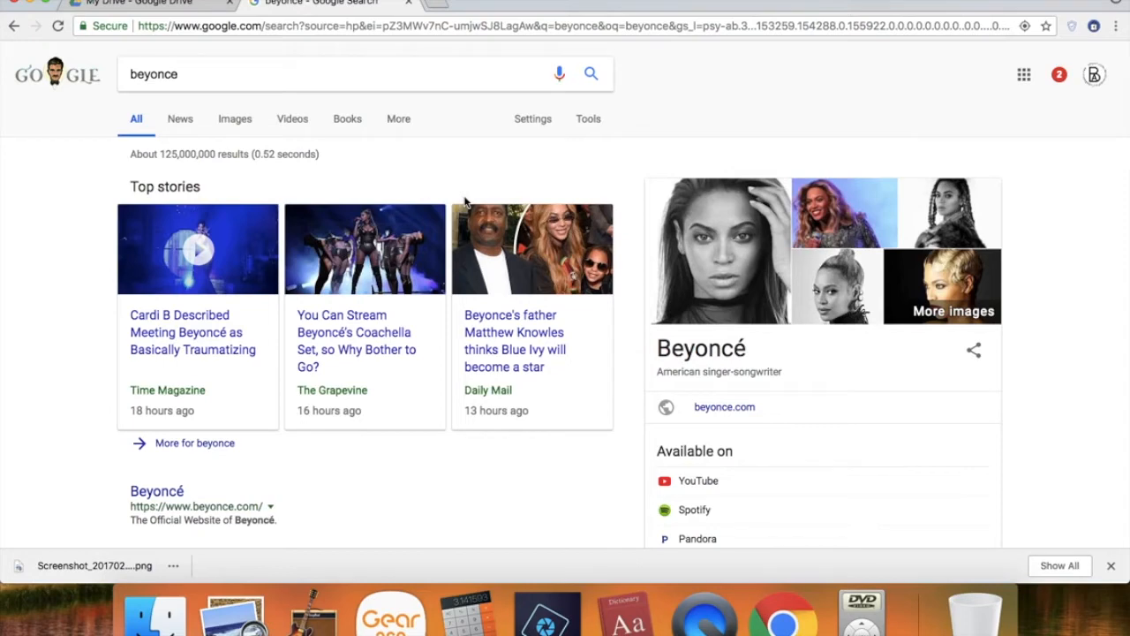
click(231, 124)
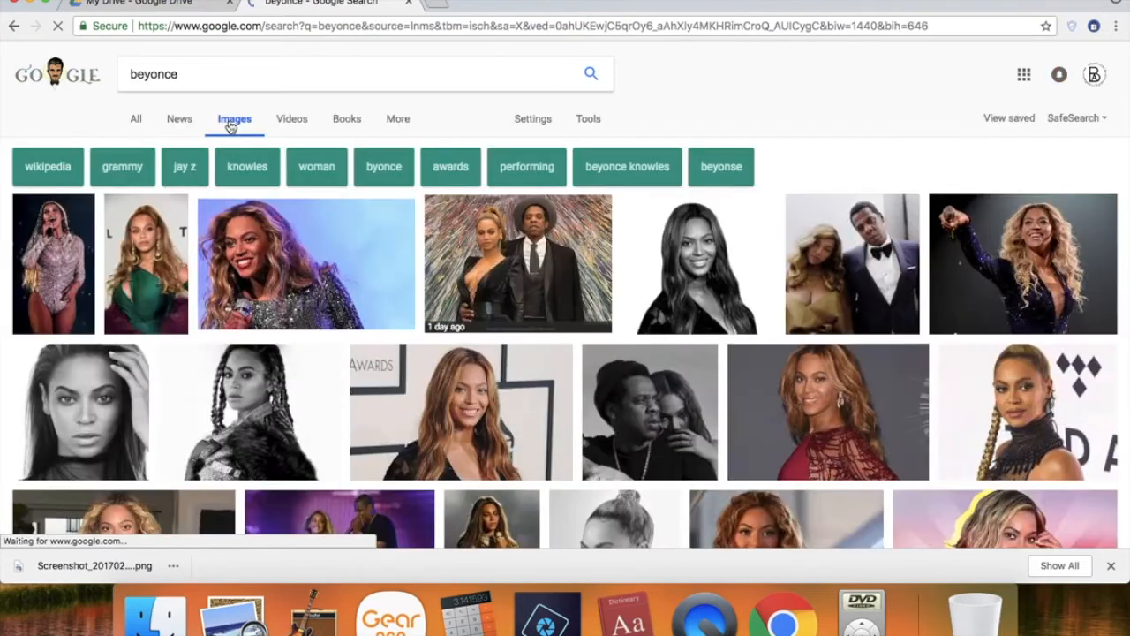
Step: Filter the image results to Medium size
click(588, 120)
click(159, 147)
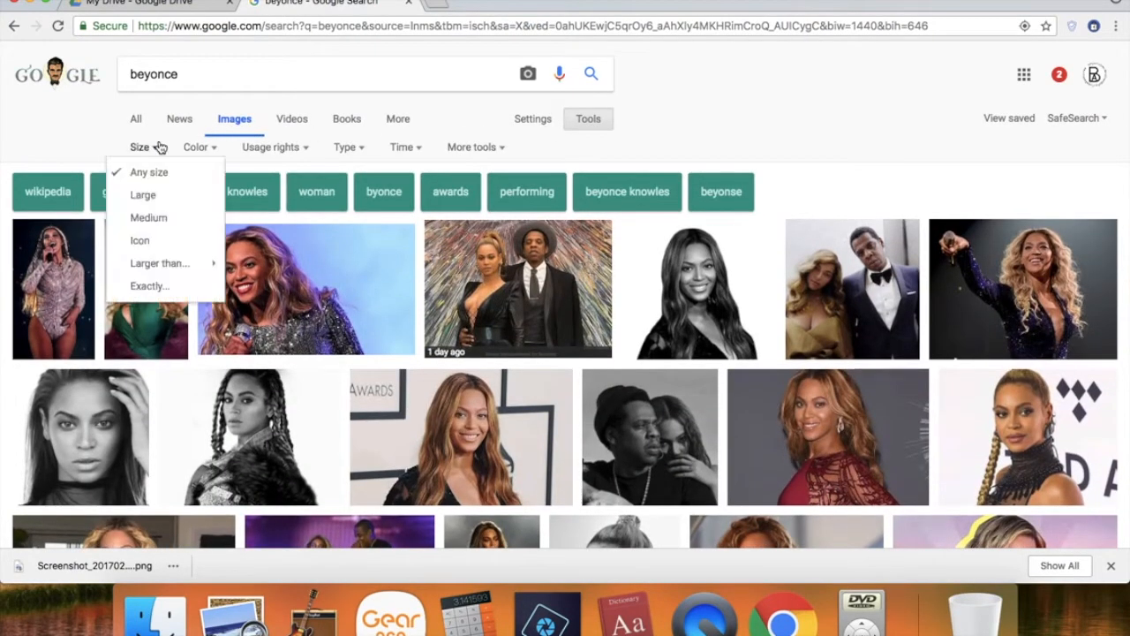
click(158, 218)
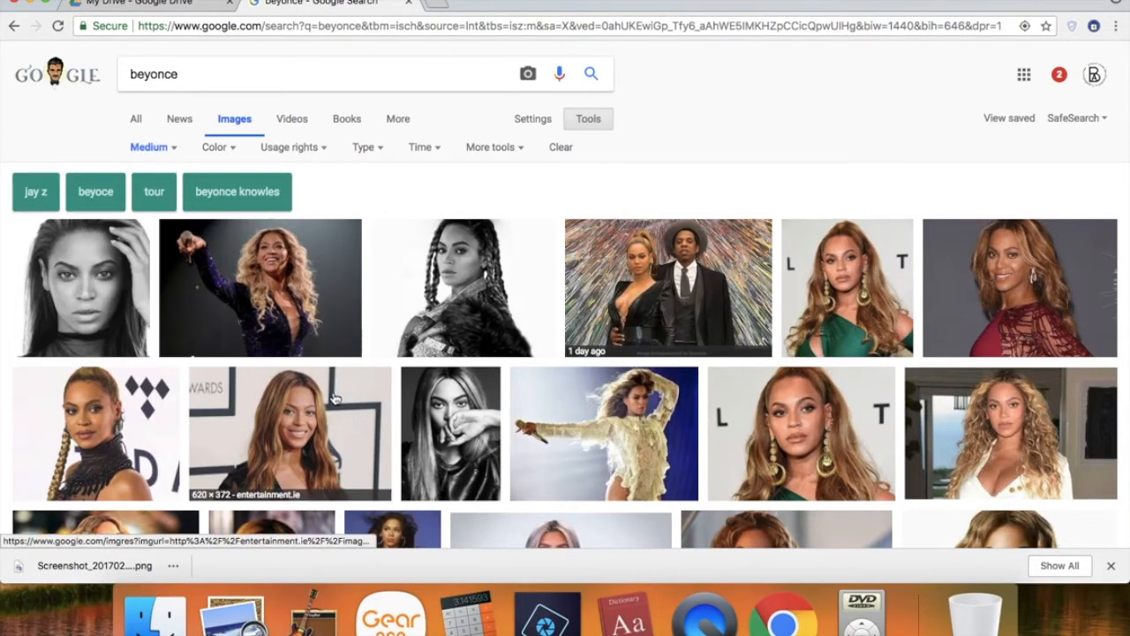
Step: Browse the filtered results and open the preview of the 710 × 473 portrait from vulture.com
scroll(334, 399, down, 2)
scroll(334, 399, up, 1)
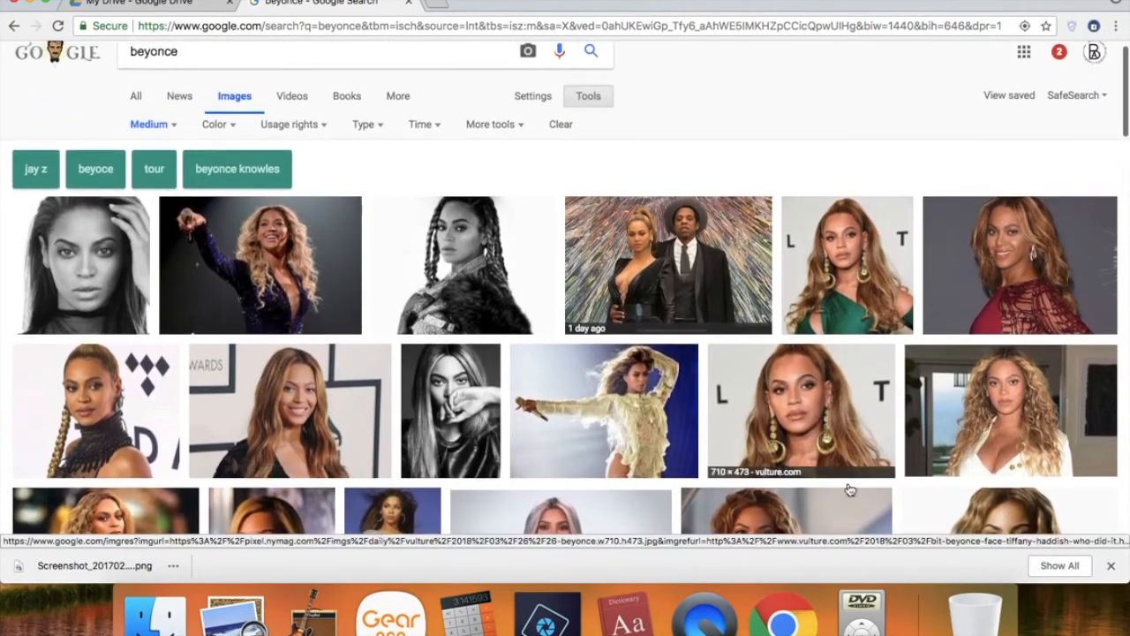
click(816, 396)
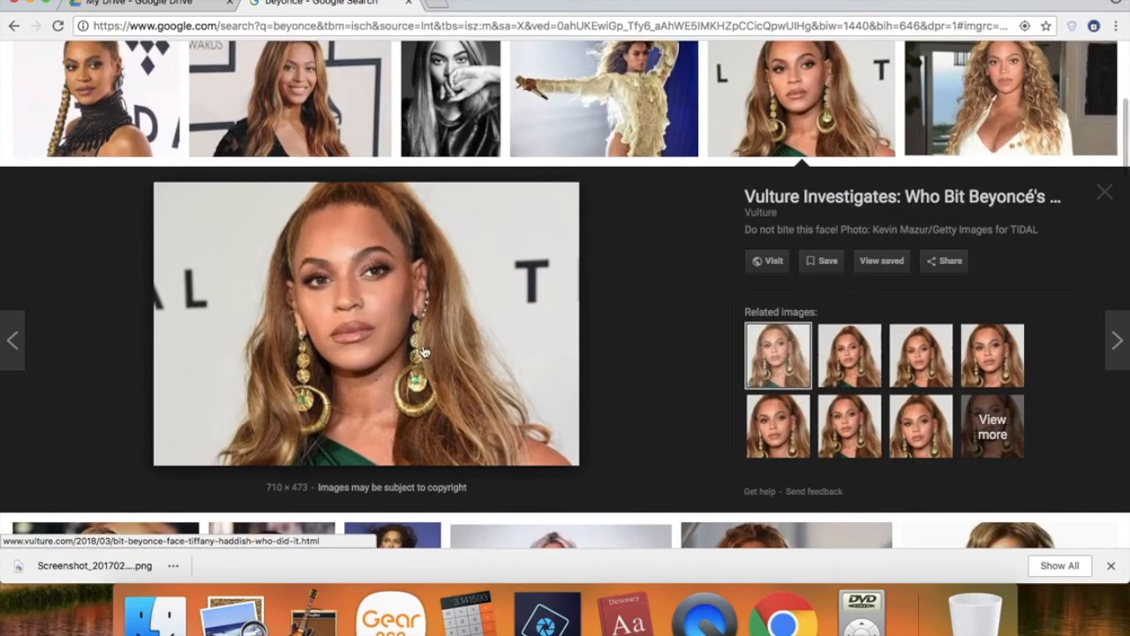
Step: Save the previewed image as "beyonce 1.jpg" in the Documents folder, in JPEG format
right_click(387, 288)
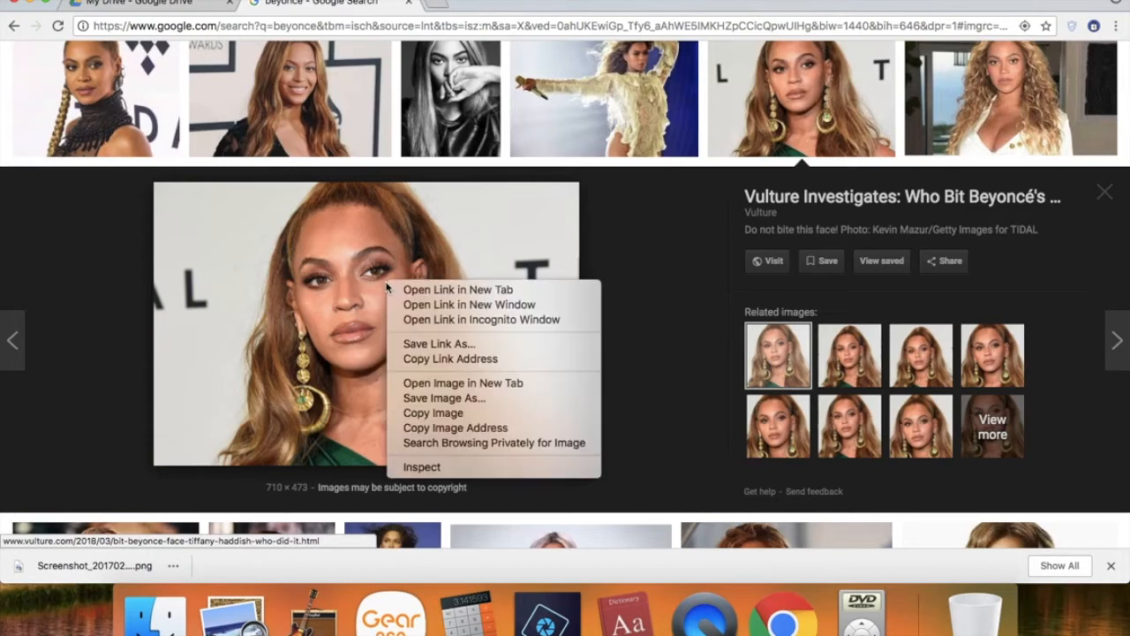
click(328, 296)
right_click(328, 296)
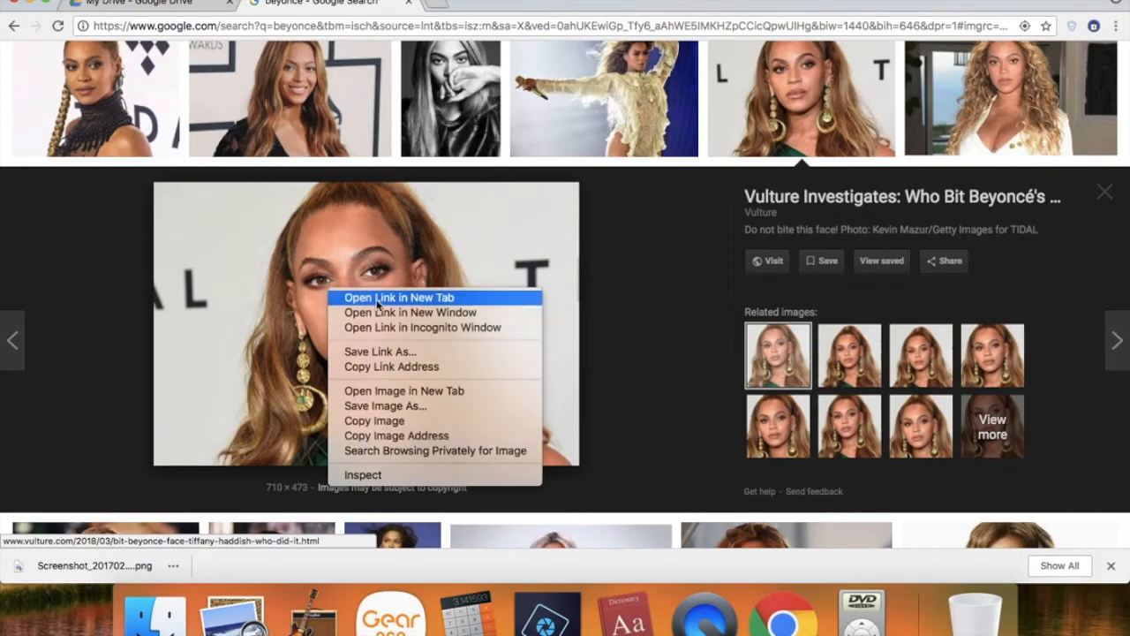
click(393, 405)
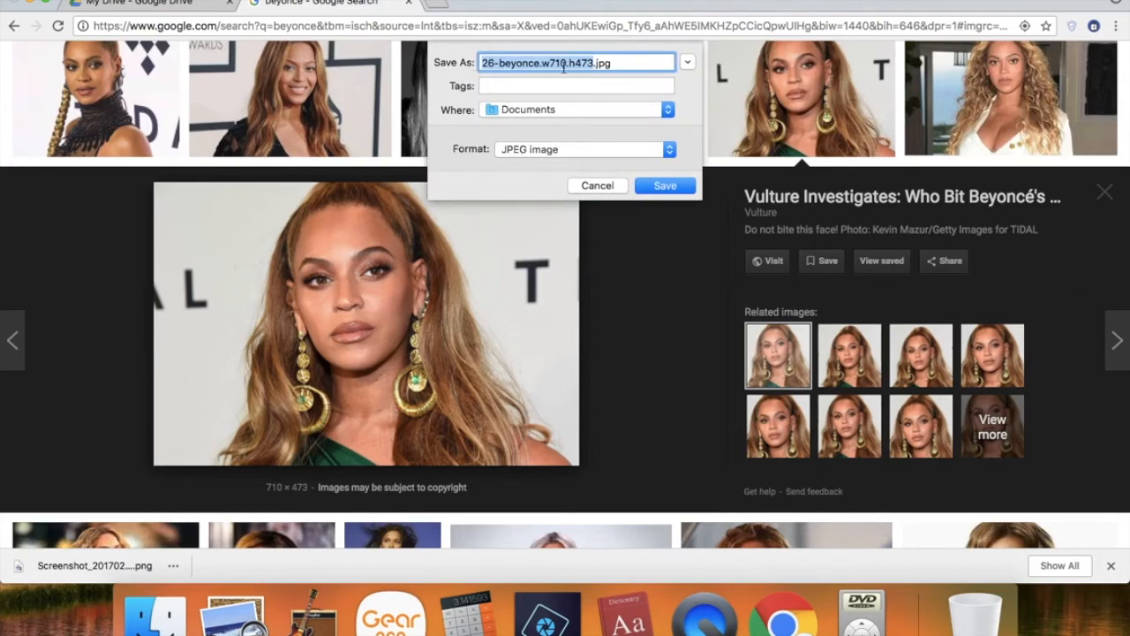
text(beyonce)
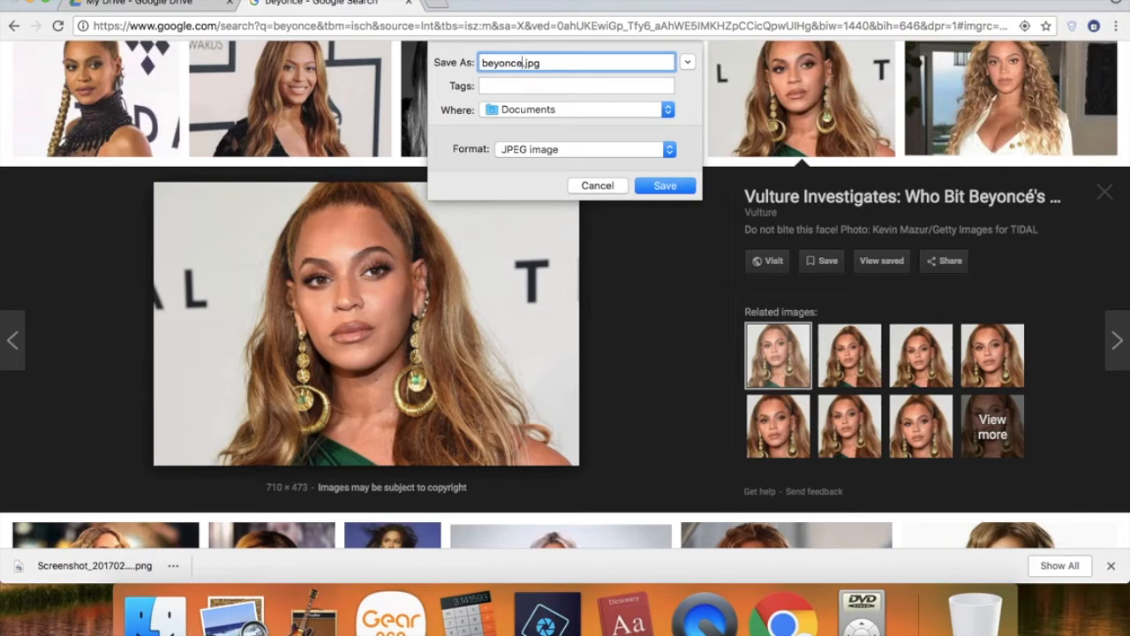
text(1)
click(524, 113)
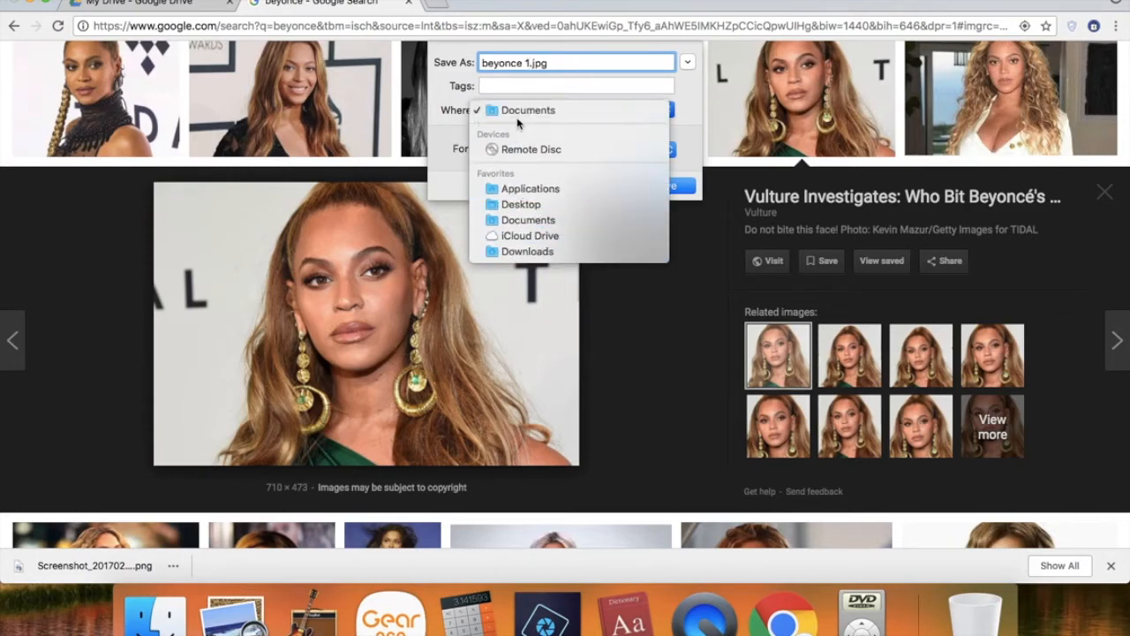
click(611, 111)
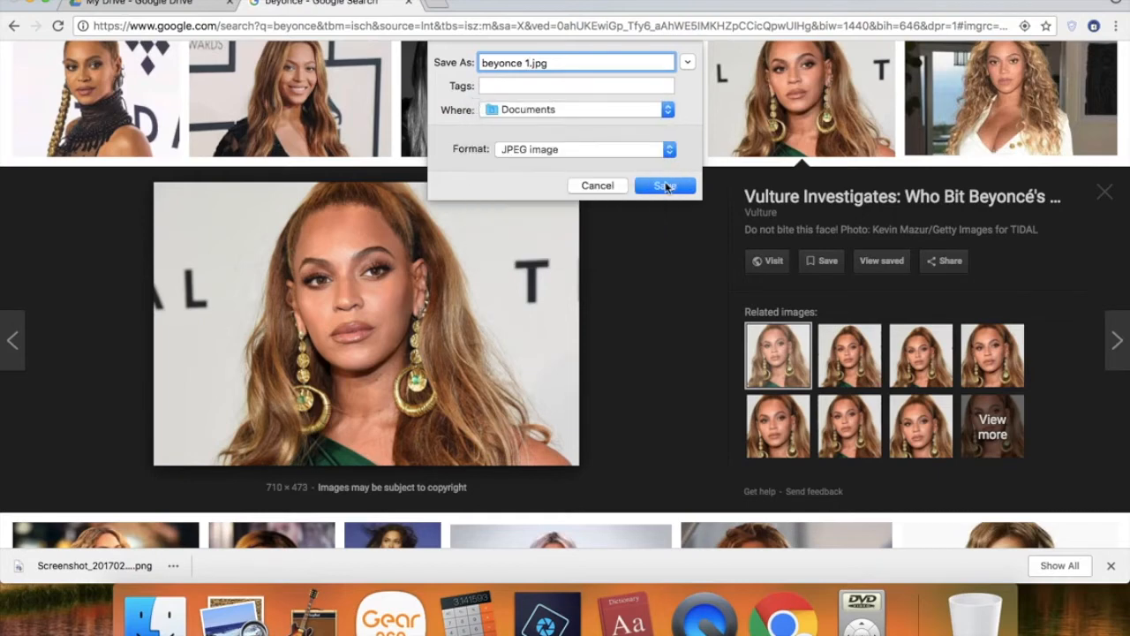
click(664, 186)
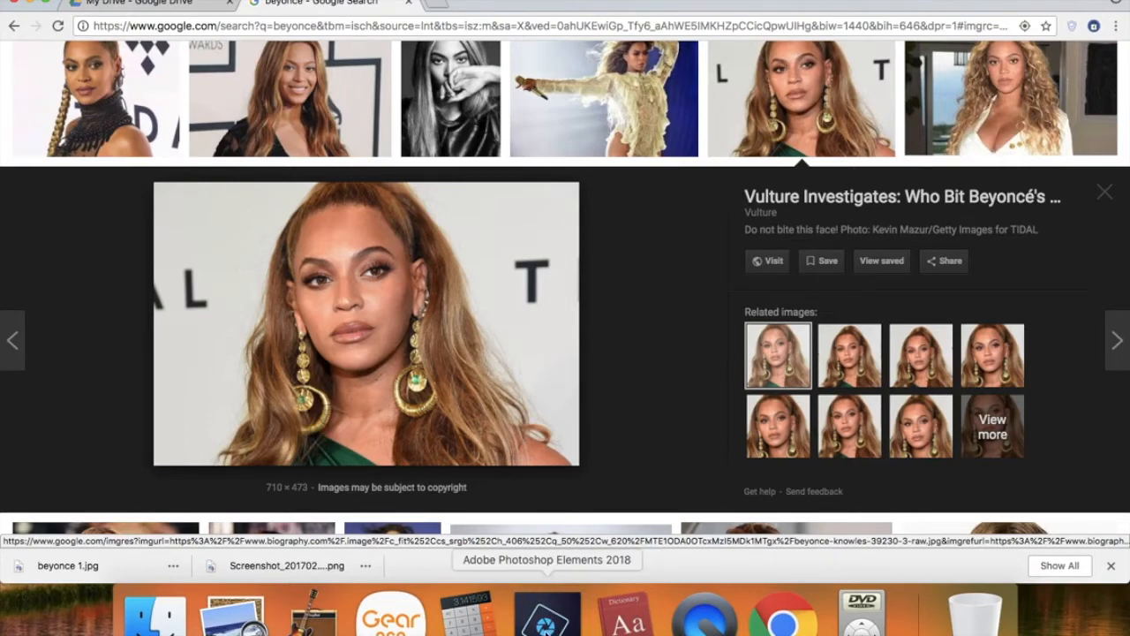
Step: Launch the Photo Editor of Adobe Photoshop Elements 2018 and defer the offered update to installation on exit
click(545, 625)
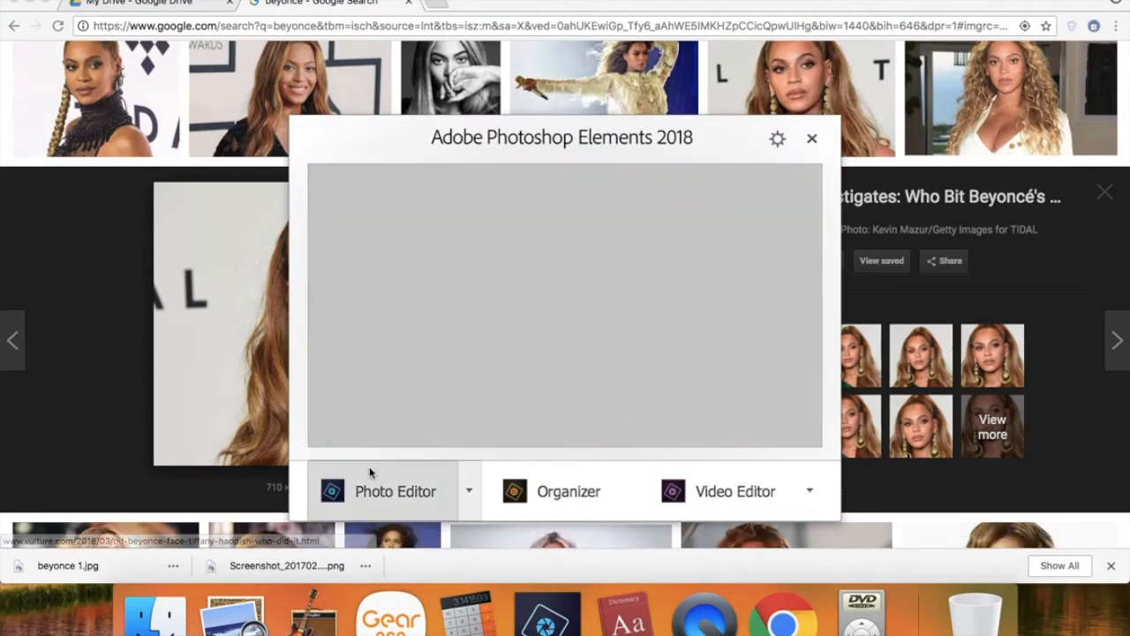
click(378, 485)
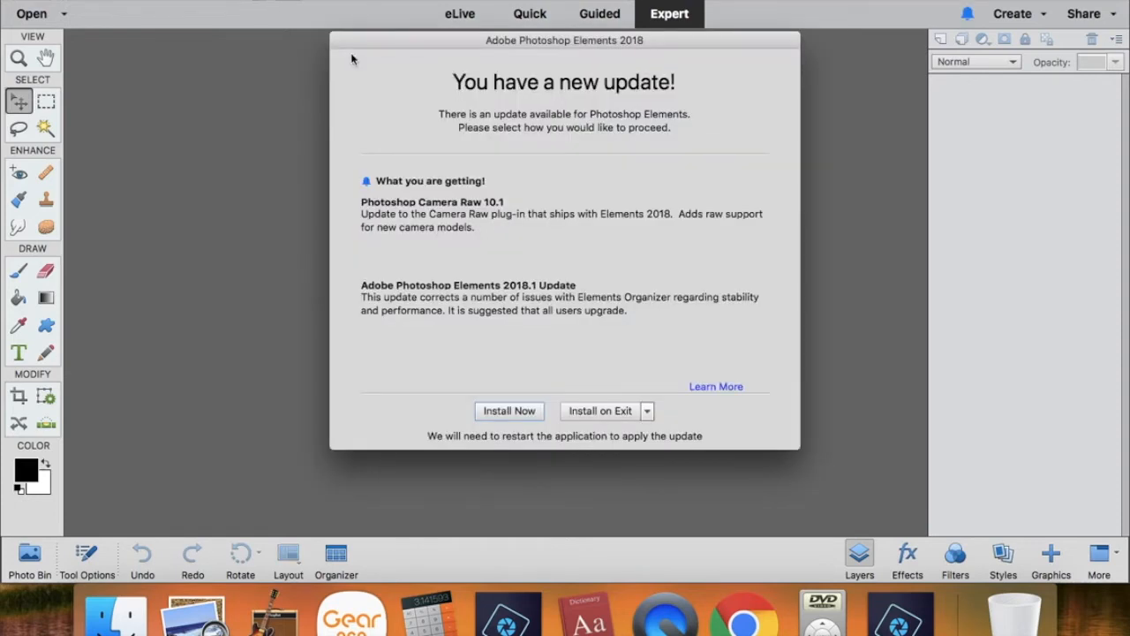
click(620, 413)
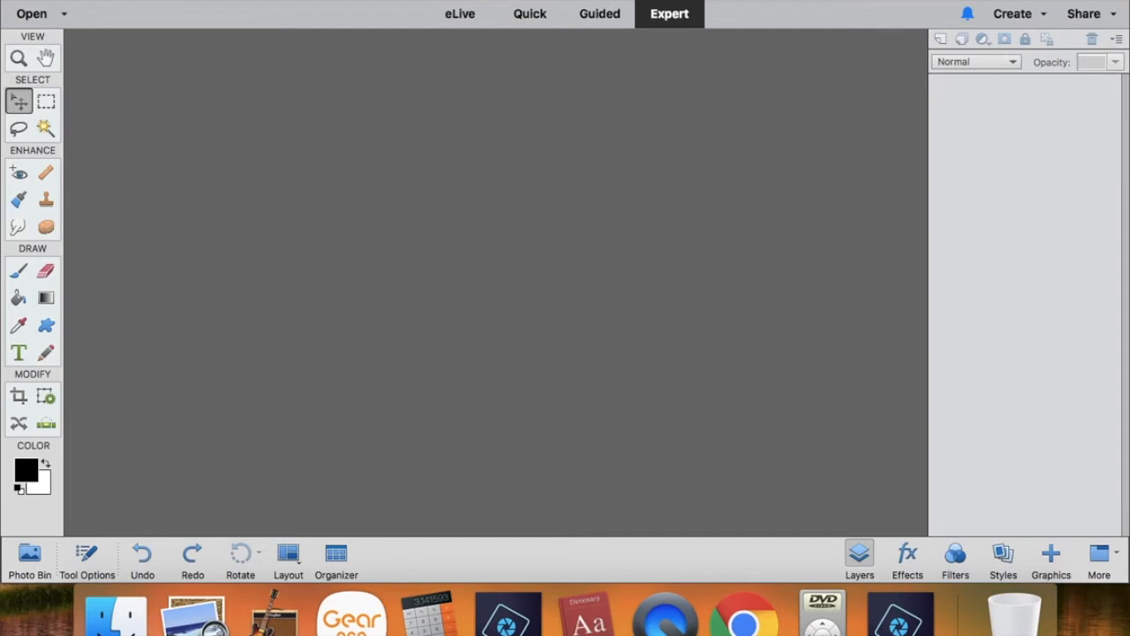
Step: Start opening a file and browse through the user's home folder to the Documents folder
click(251, 0)
click(269, 7)
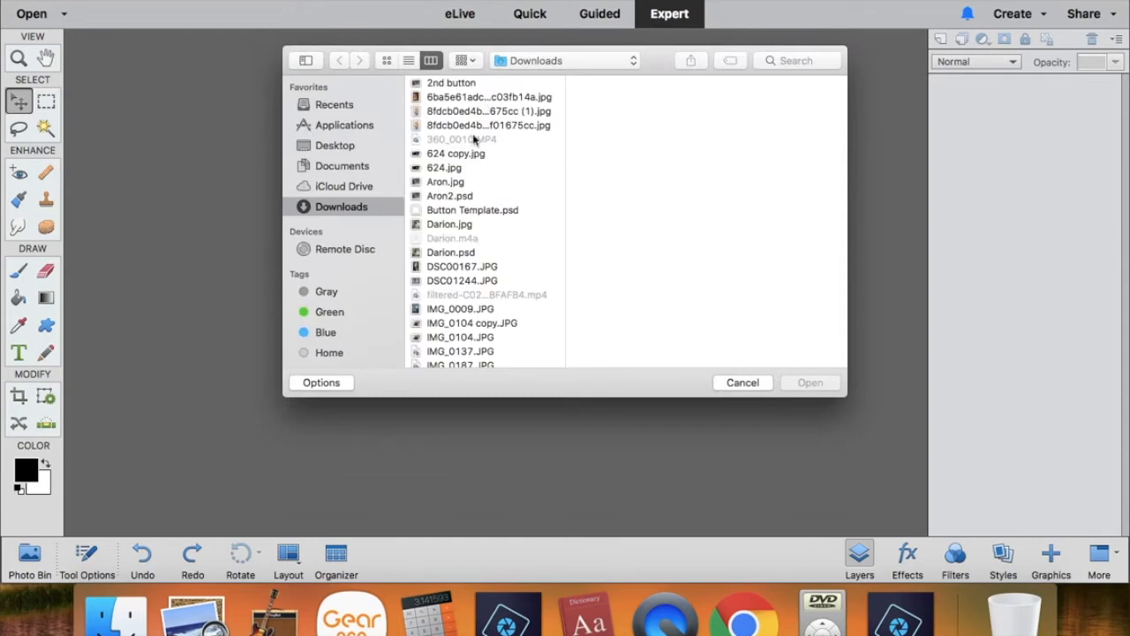
click(529, 60)
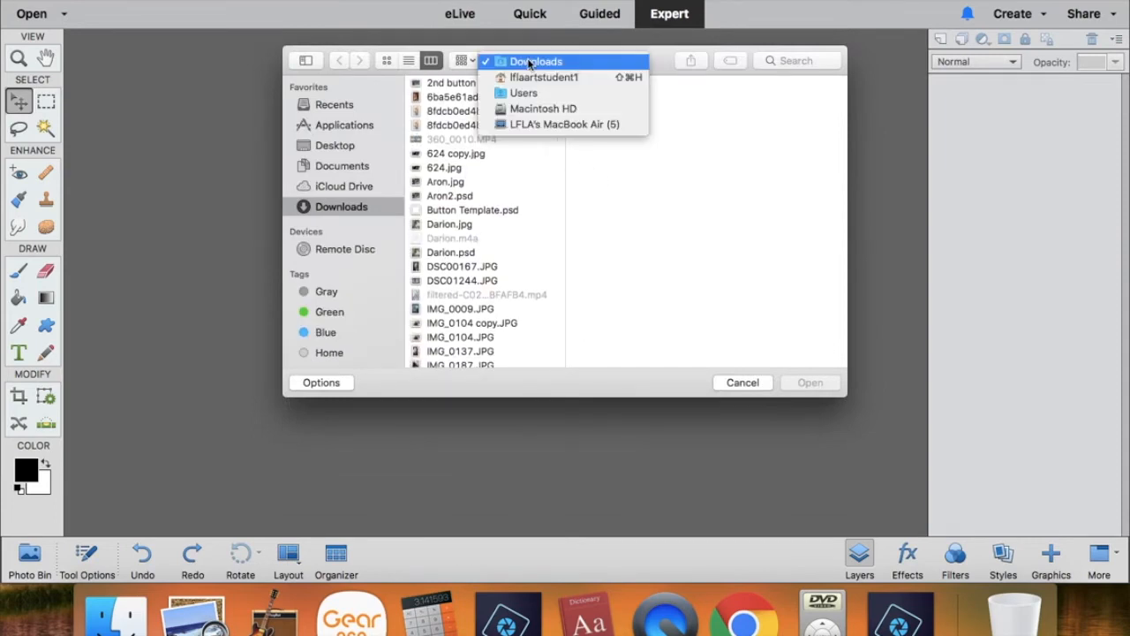
click(543, 78)
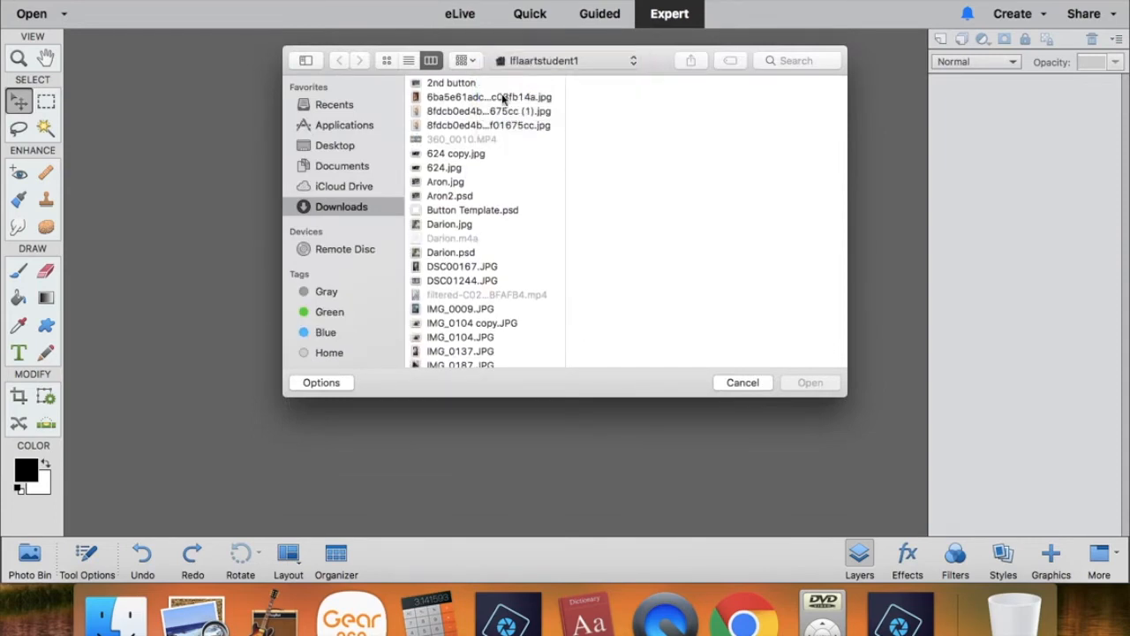
click(751, 112)
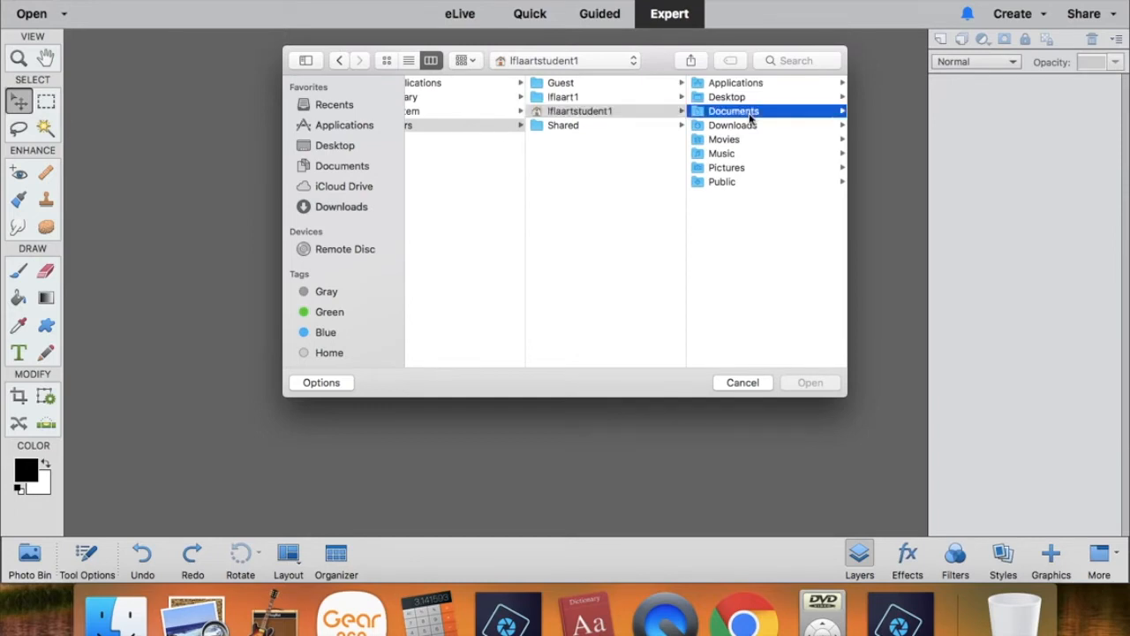
scroll(764, 230, down, 10)
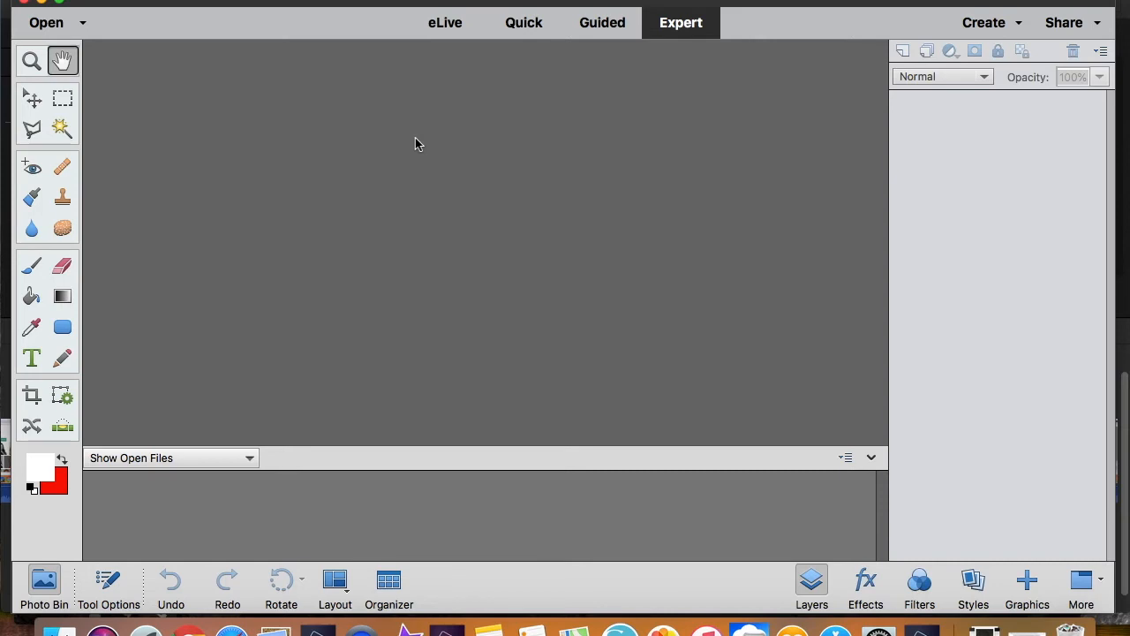
Step: Open the photo 20190117_064109.jpg from the Downloads folder
click(280, 0)
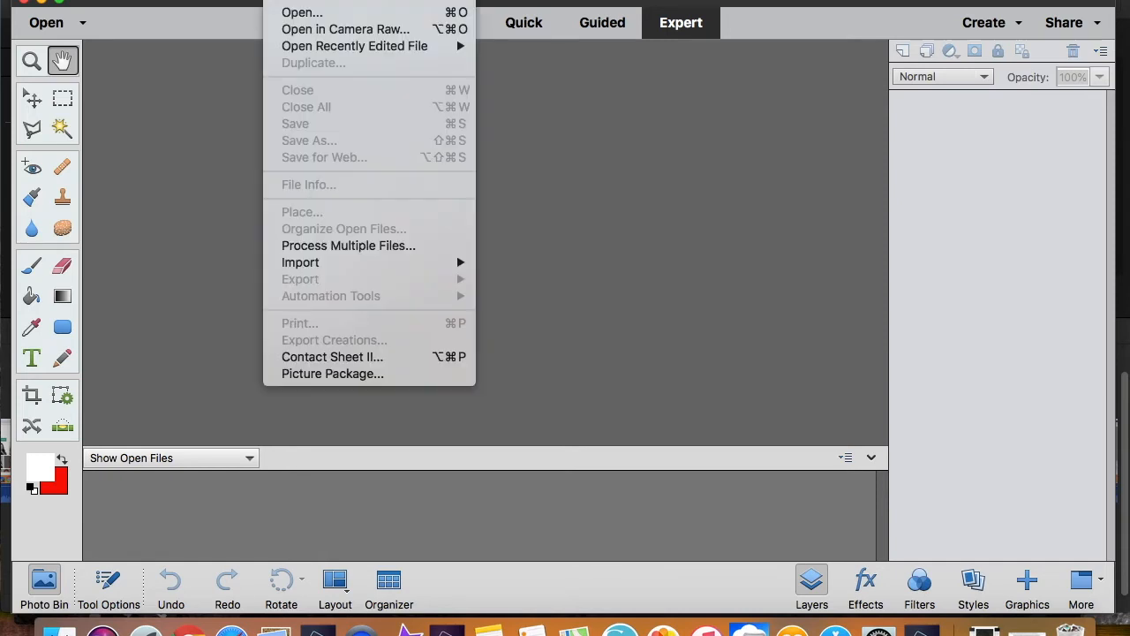
click(293, 11)
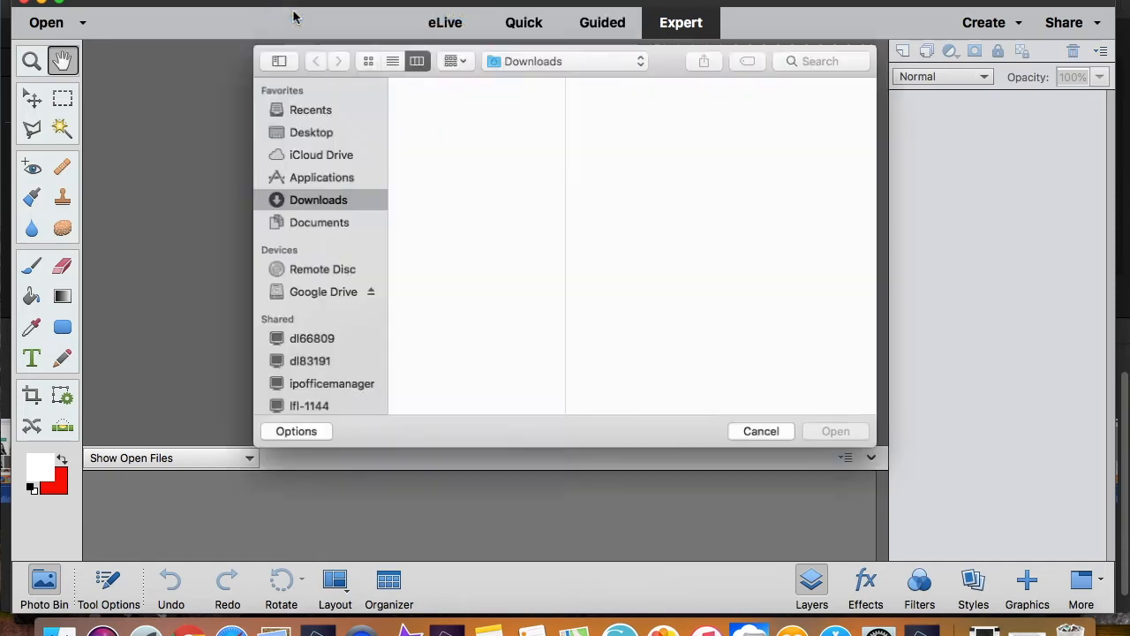
scroll(481, 239, down, 5)
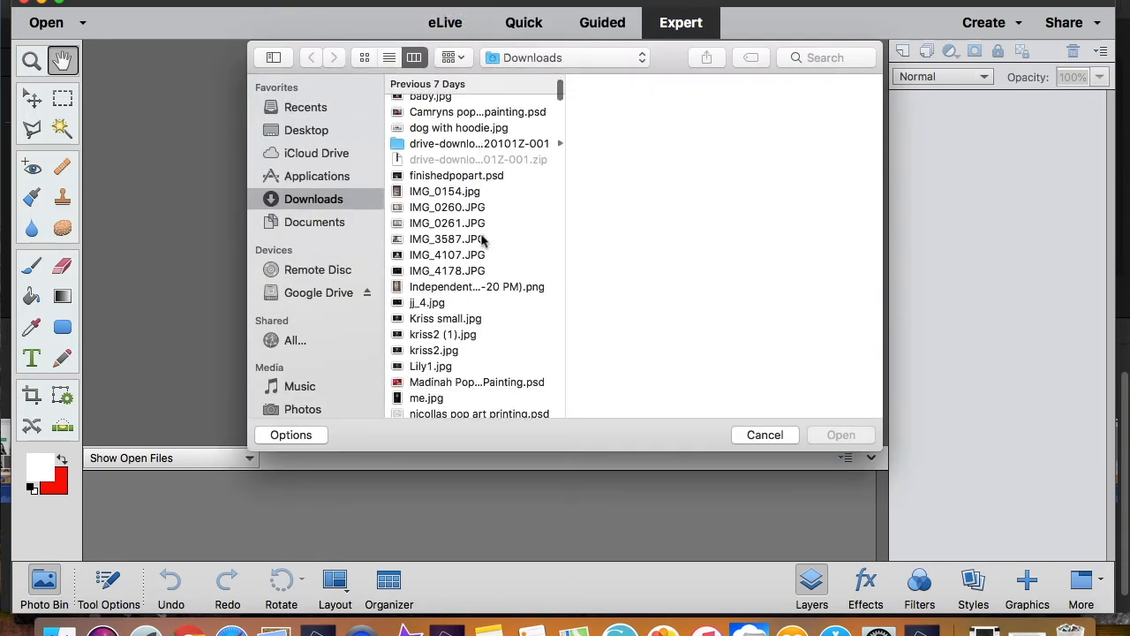
scroll(510, 233, up, 5)
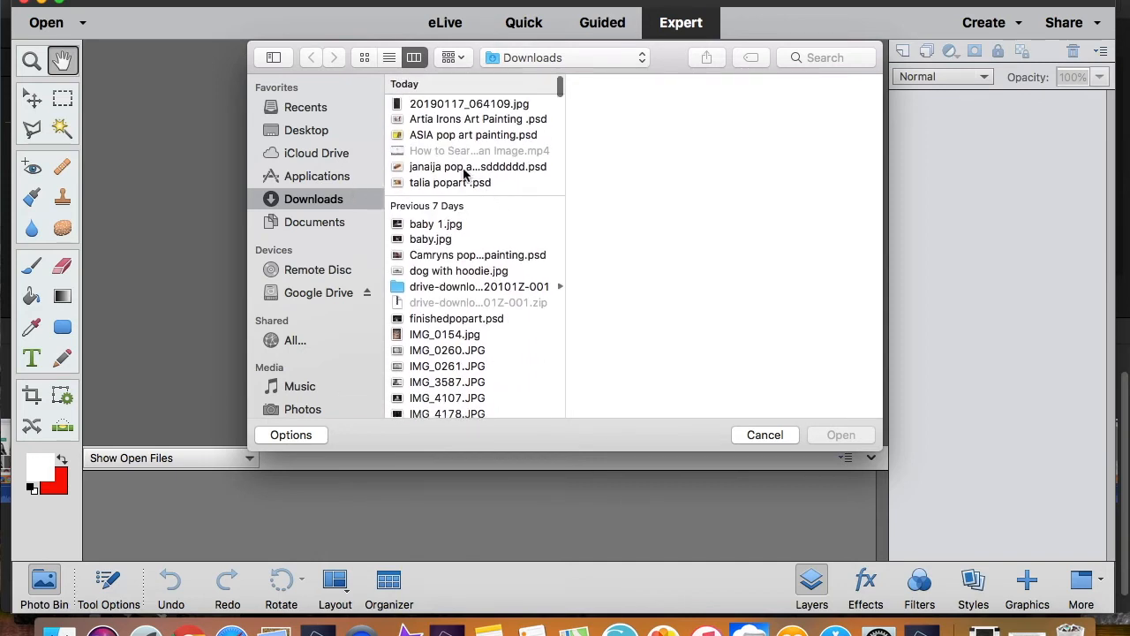
click(456, 105)
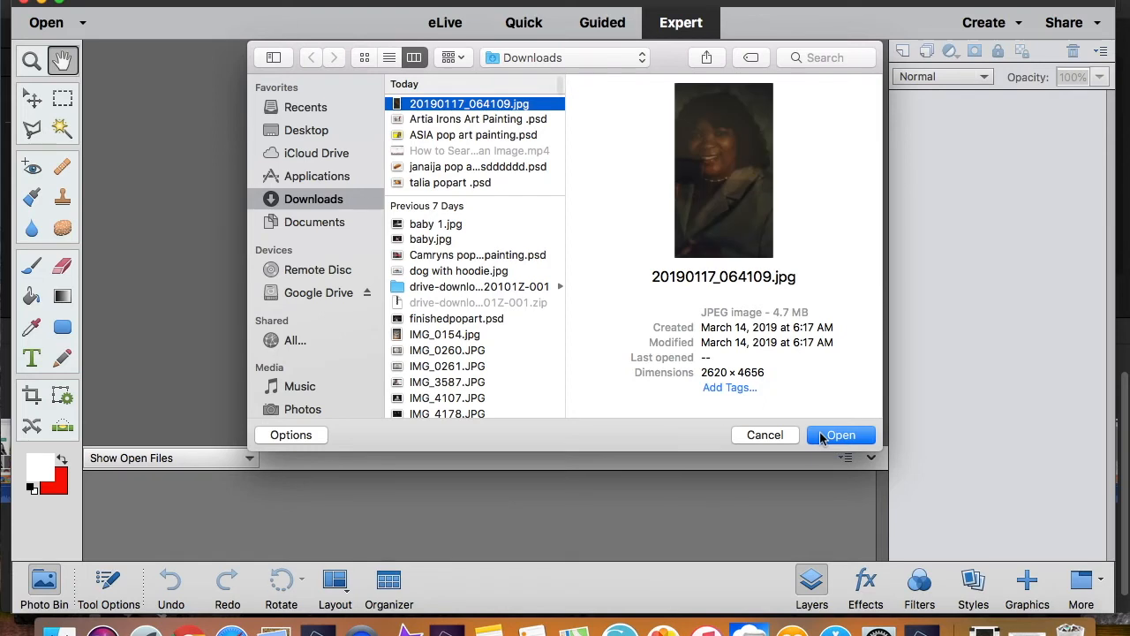
click(819, 434)
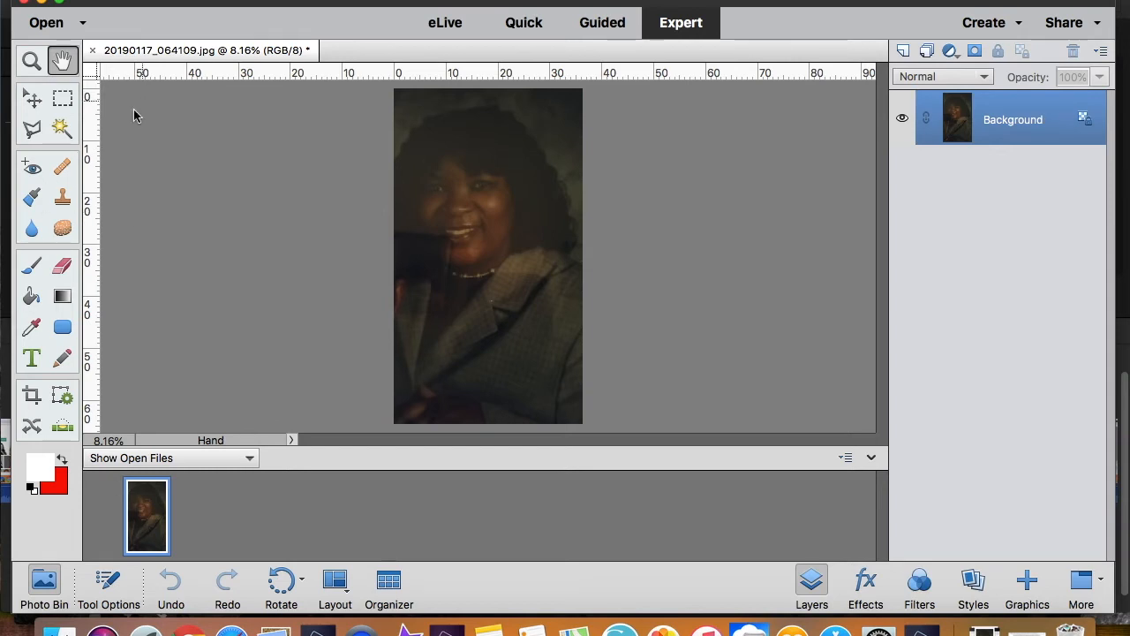
Step: Set up the Crop tool with the 8 x 10 in preset and a resolution of 300 pixels/inch
click(32, 395)
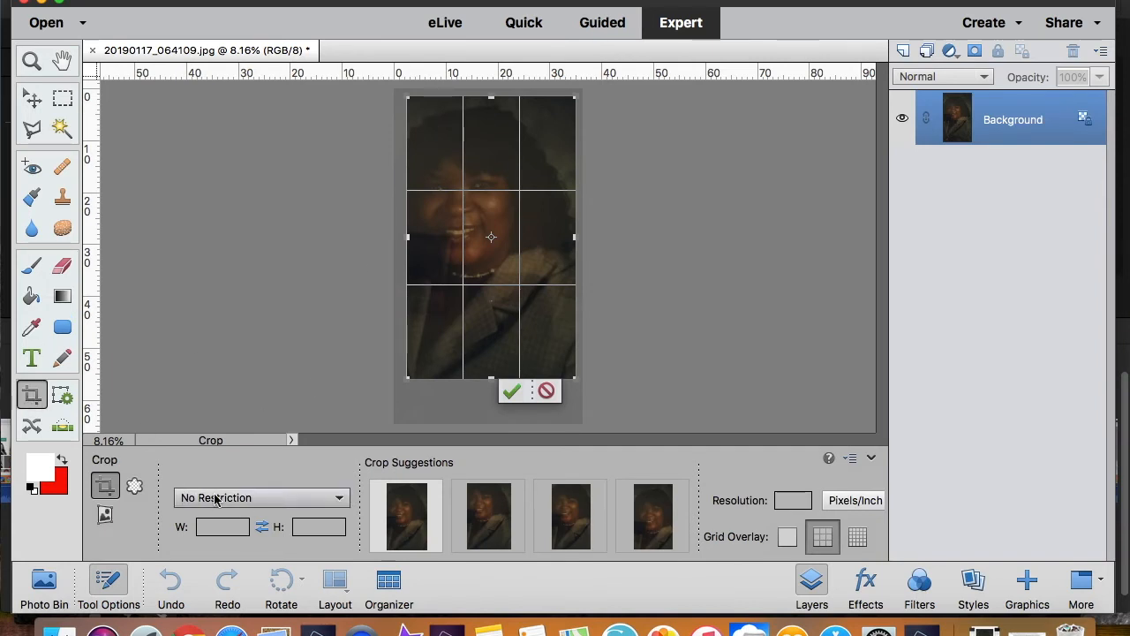
click(335, 500)
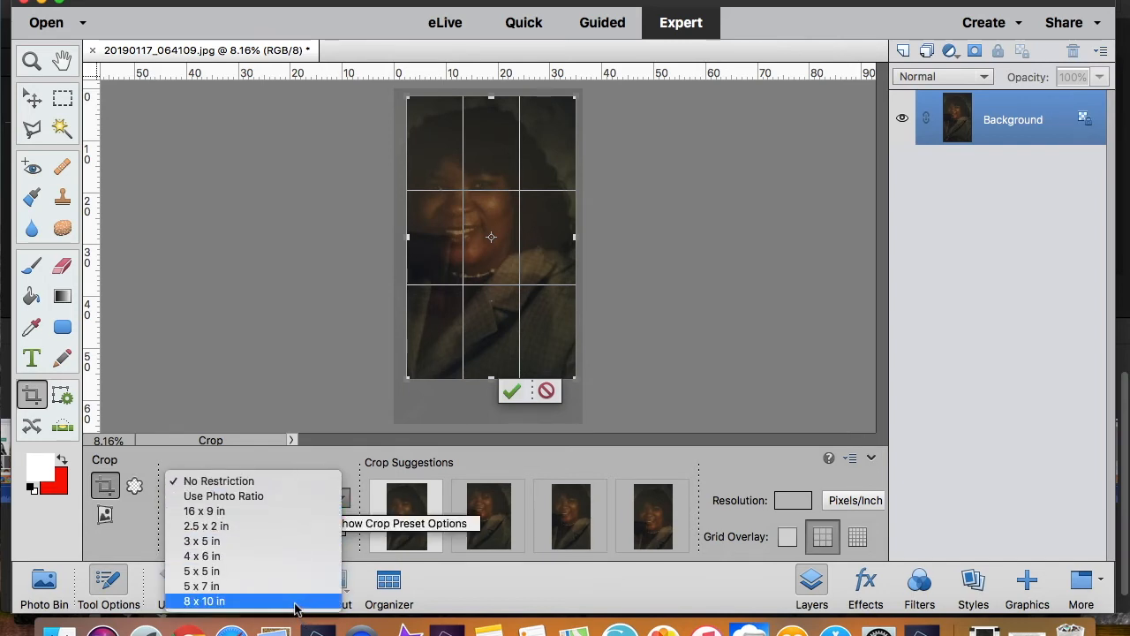
click(297, 602)
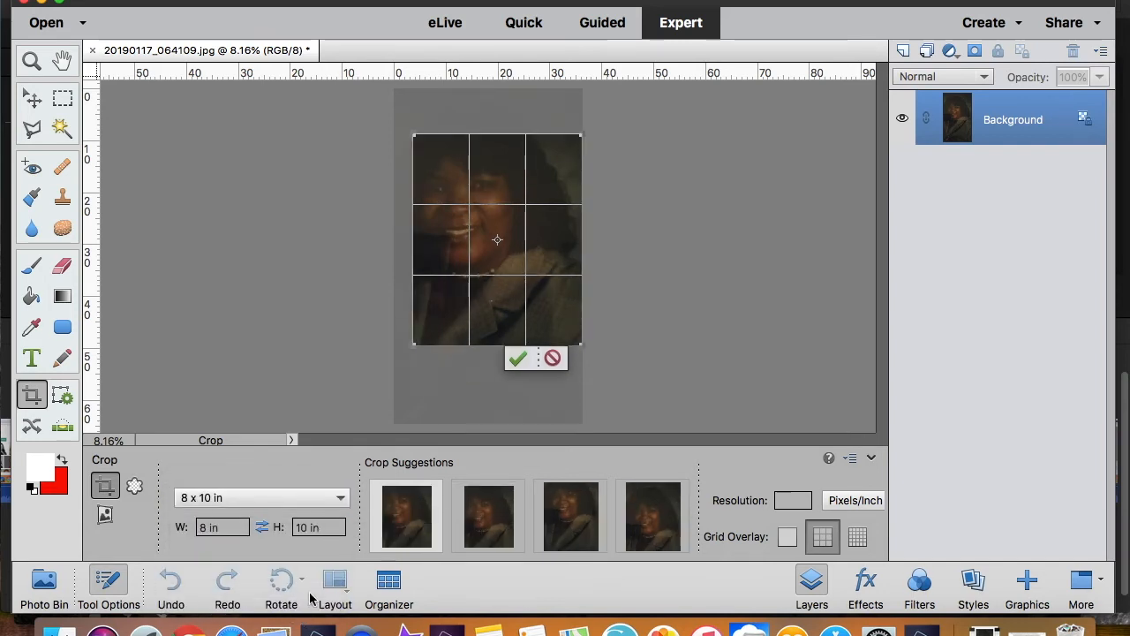
click(789, 499)
text(300)
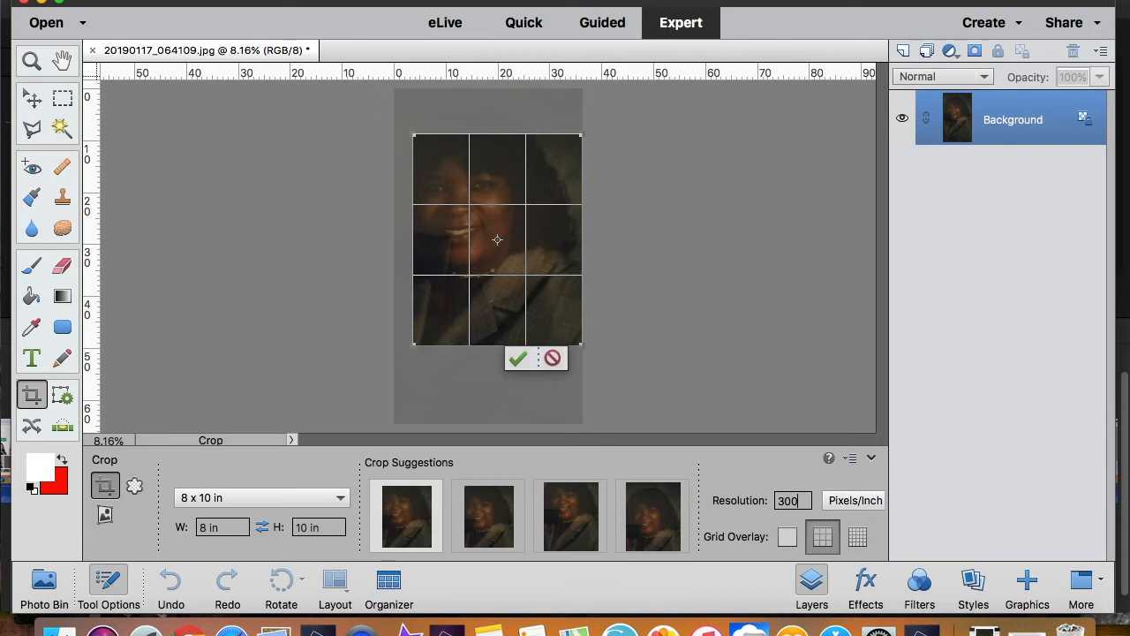
Step: Fit the 8 x 10 in crop frame to the photo's full width around the portrait and apply the crop
drag(470, 179, 446, 129)
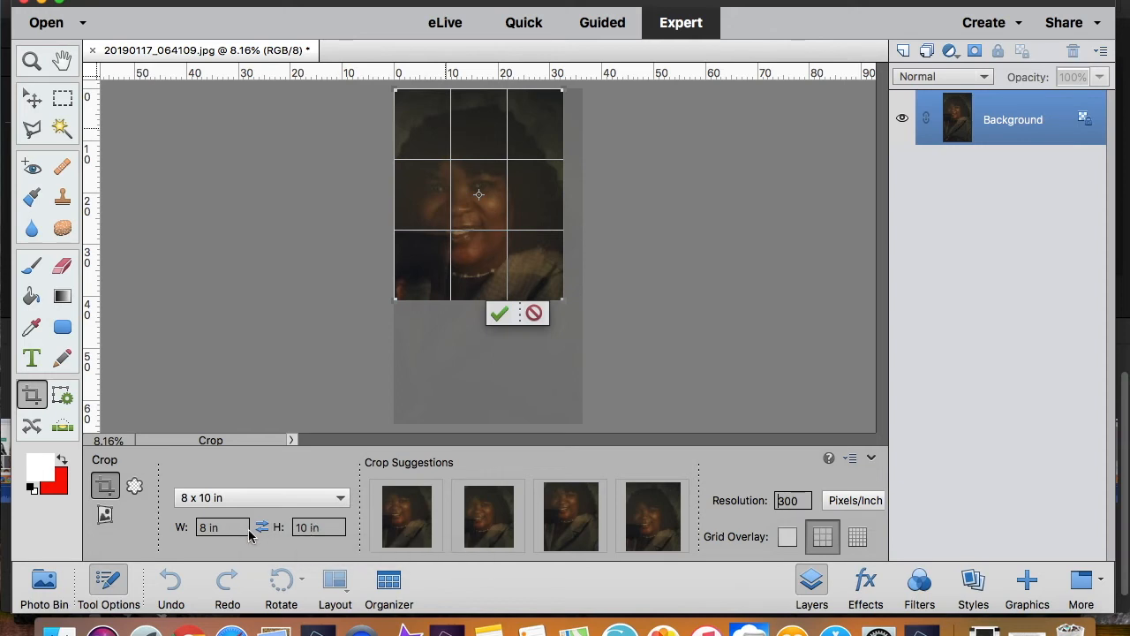
drag(559, 300, 583, 323)
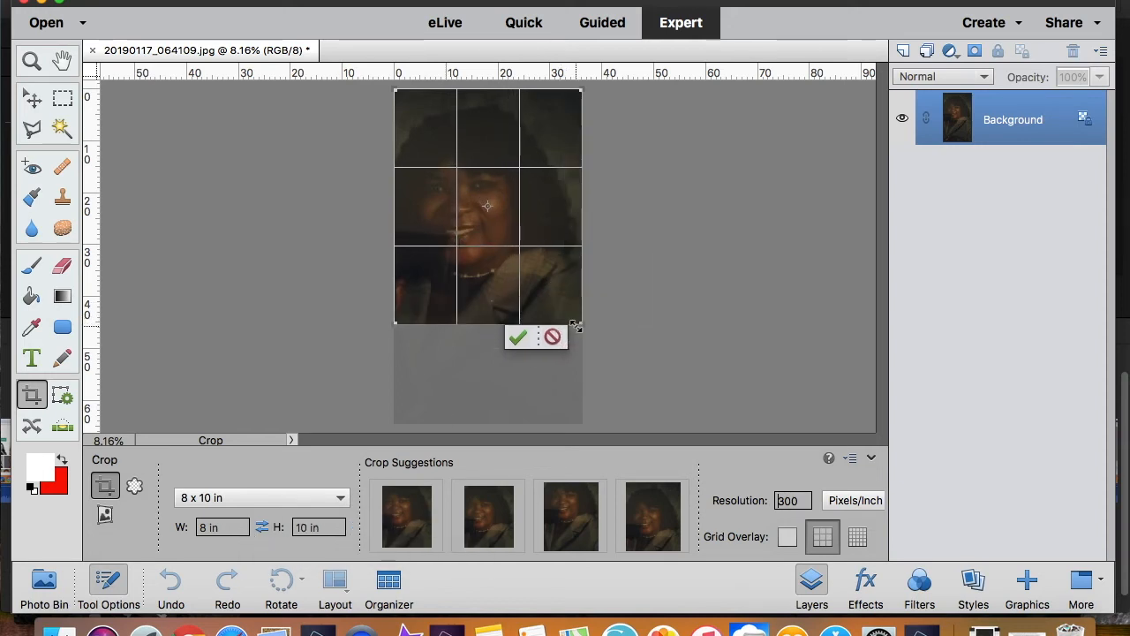
drag(550, 221, 548, 236)
key(Up)
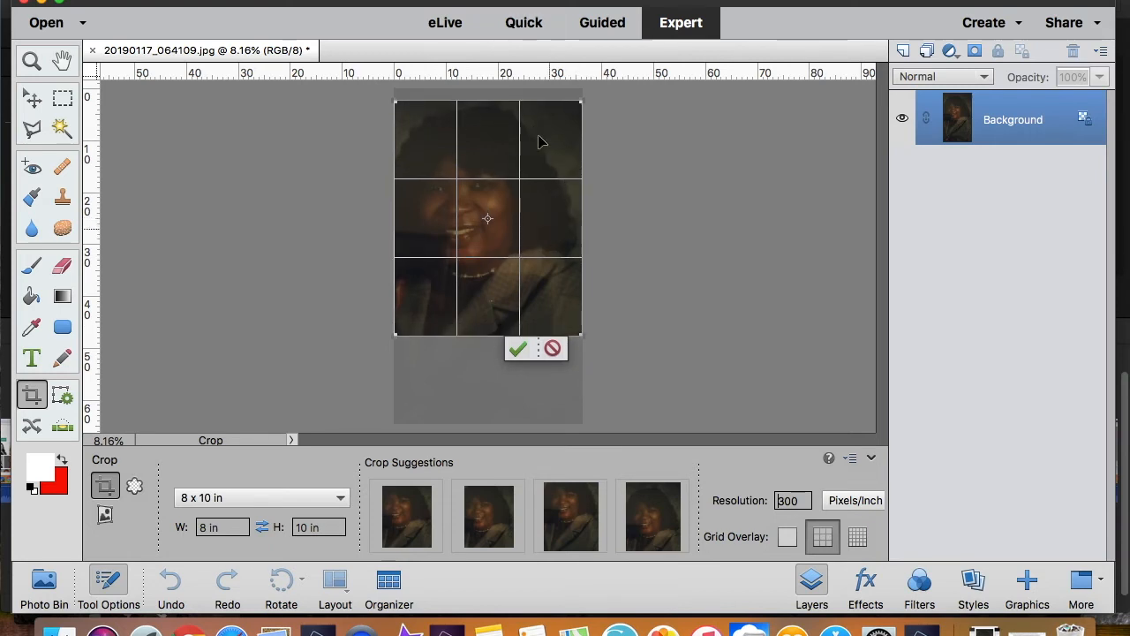
click(515, 349)
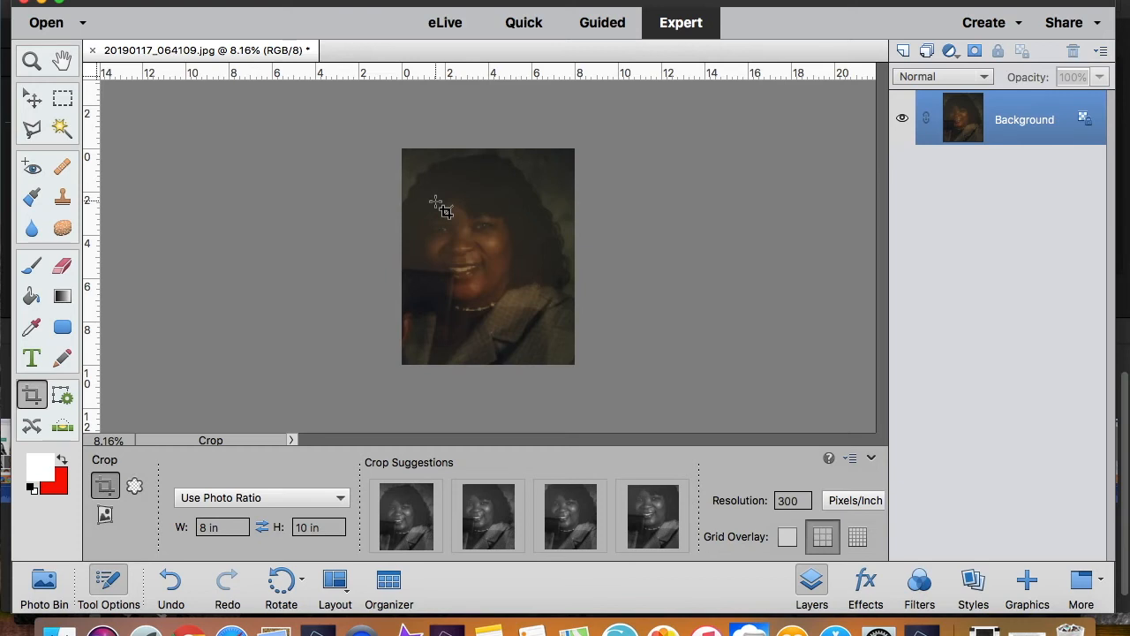
Step: Convert the cropped photo to Grayscale mode, discarding its color information
click(424, 1)
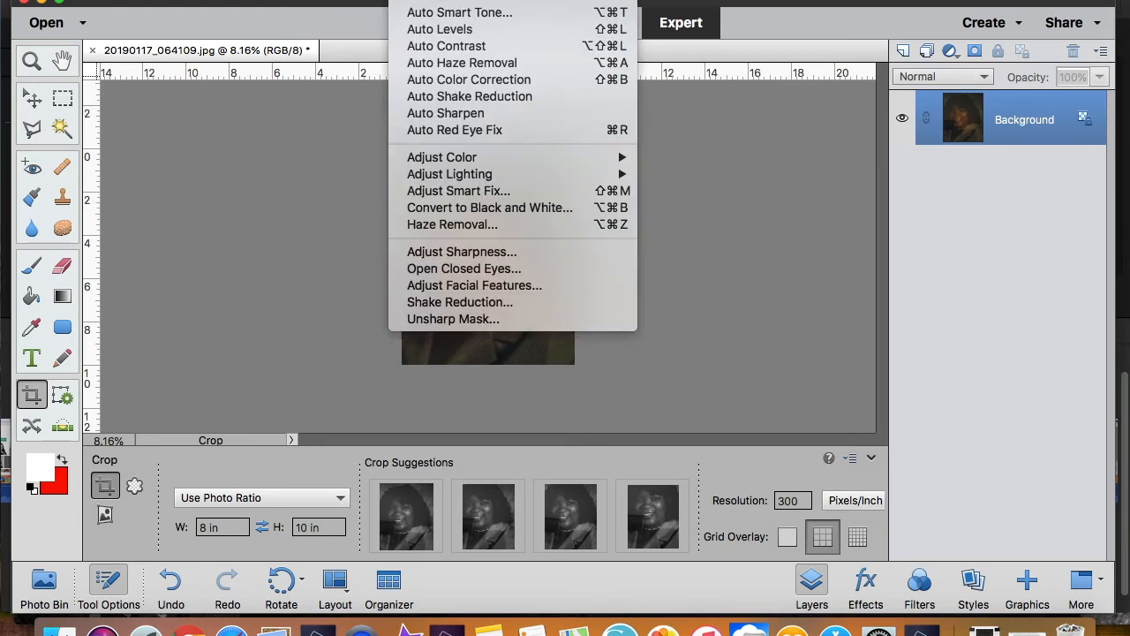
mouse_move(363, 1)
mouse_move(399, 108)
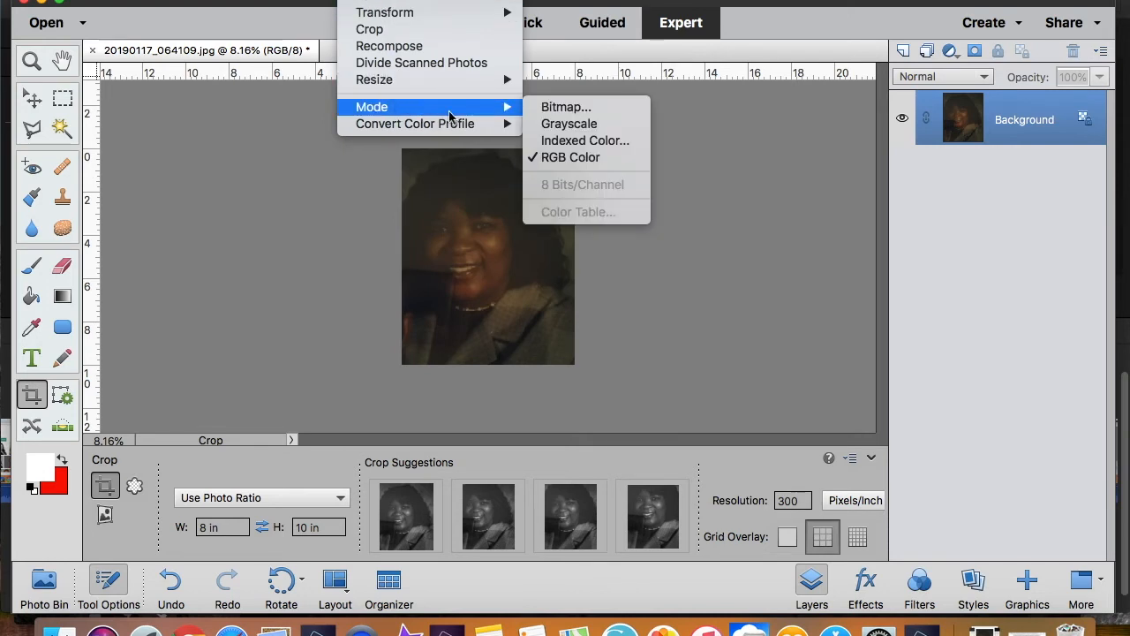
click(555, 125)
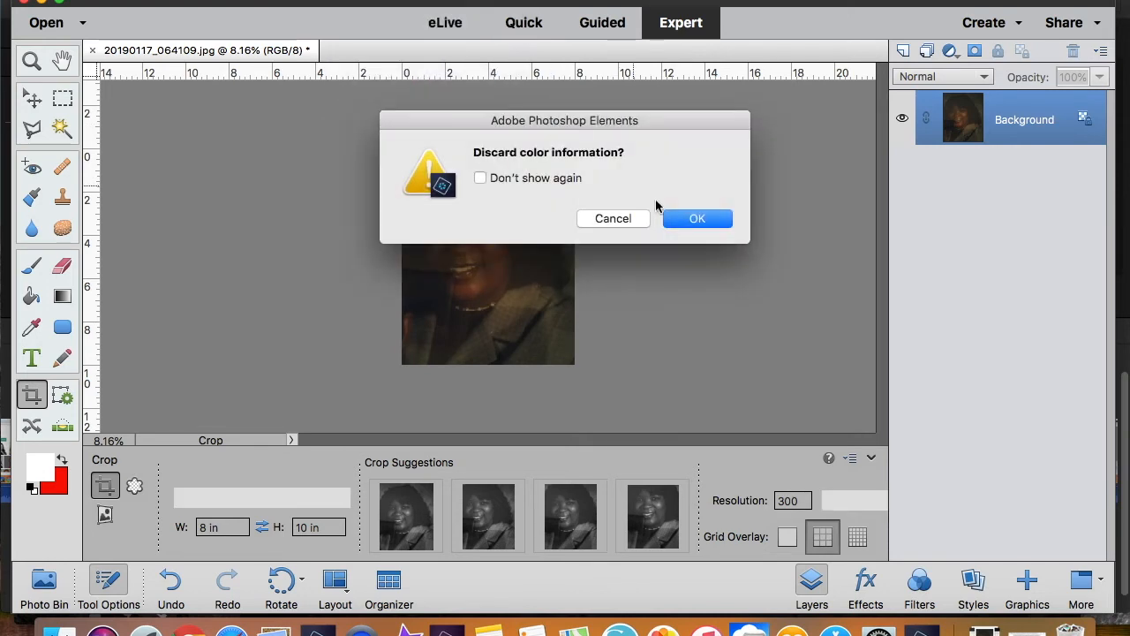
click(696, 217)
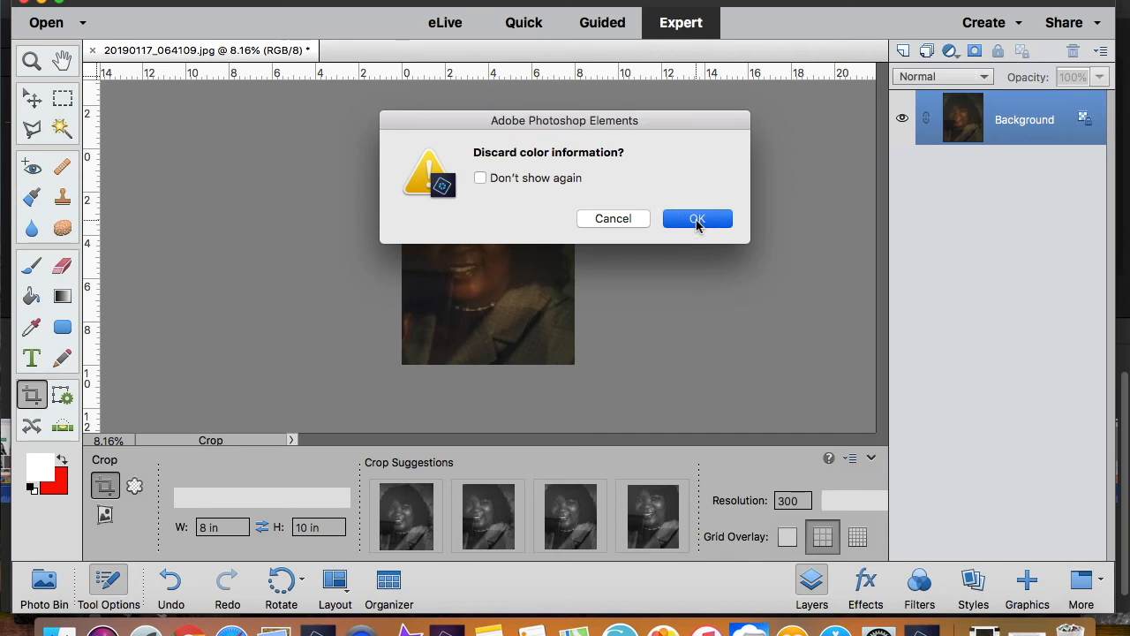
Step: Adjust the photo's Brightness/Contrast with brightness set to 68 and contrast to 51
click(420, 1)
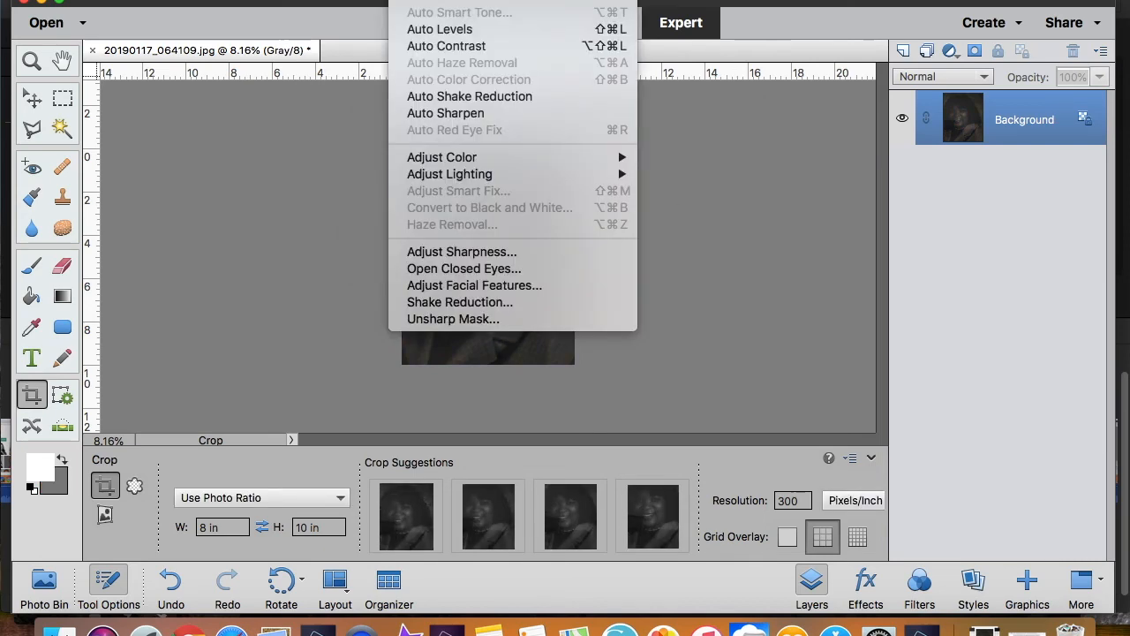
click(421, 1)
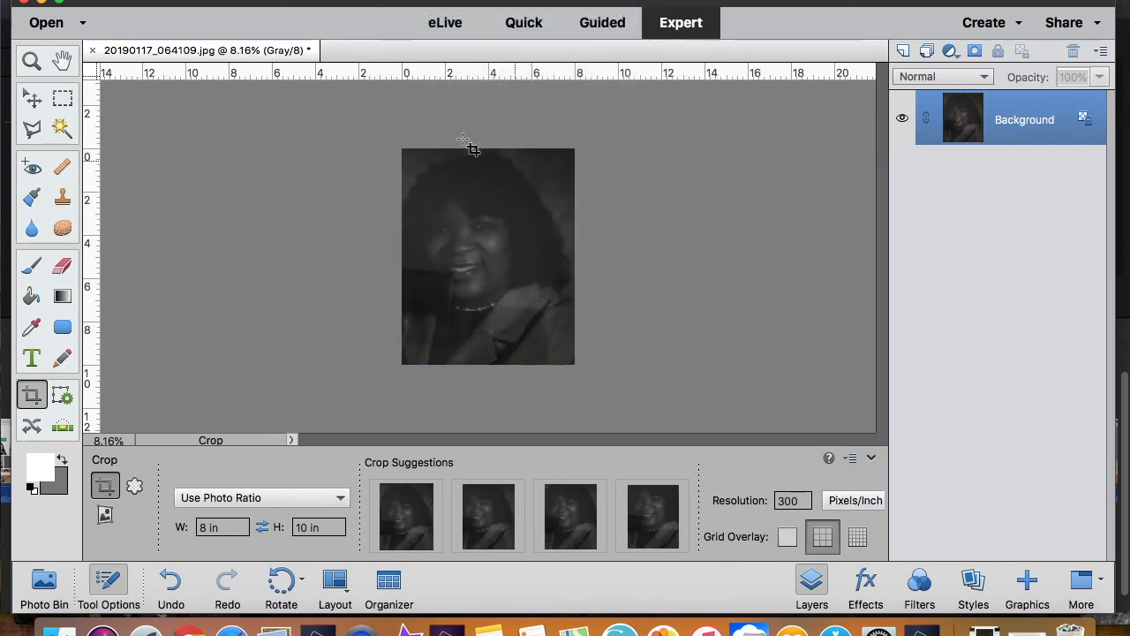
click(420, 1)
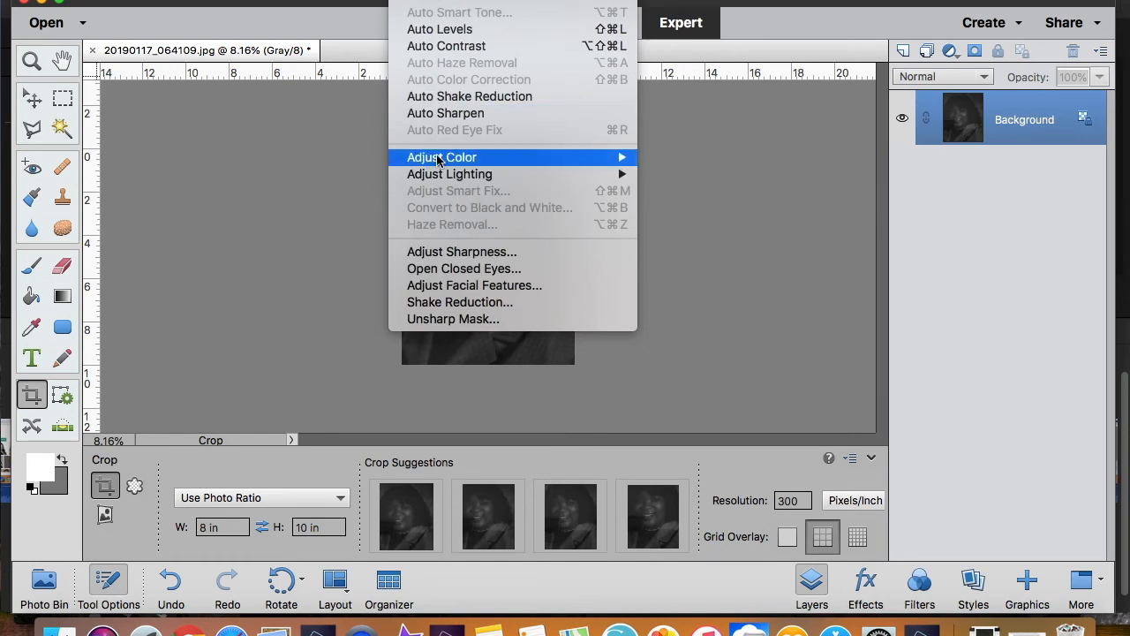
mouse_move(620, 177)
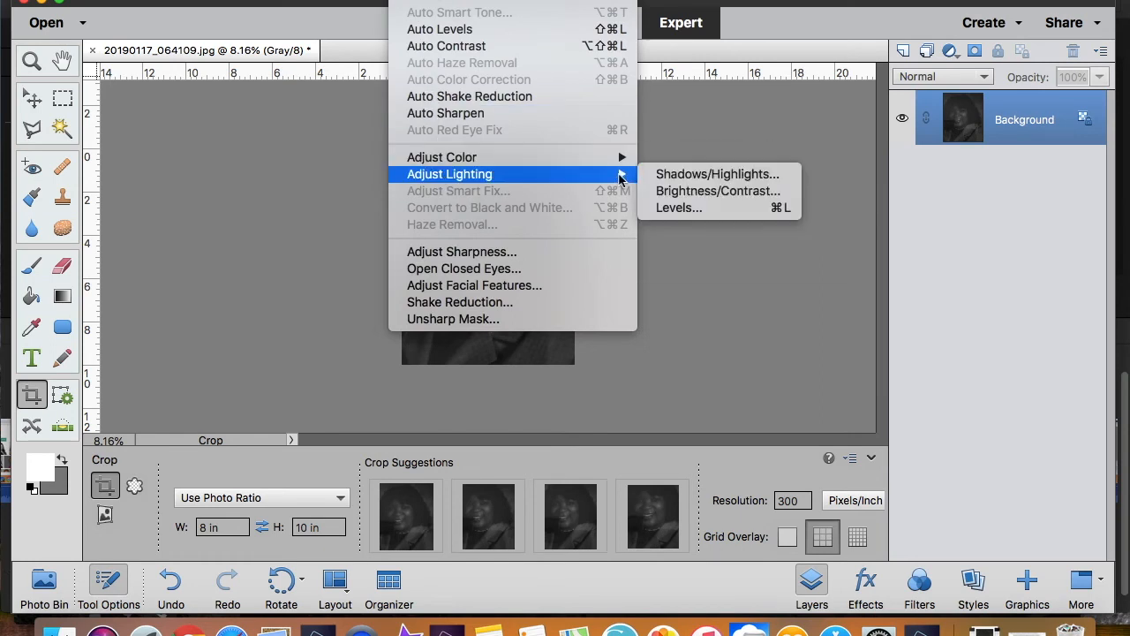
click(698, 192)
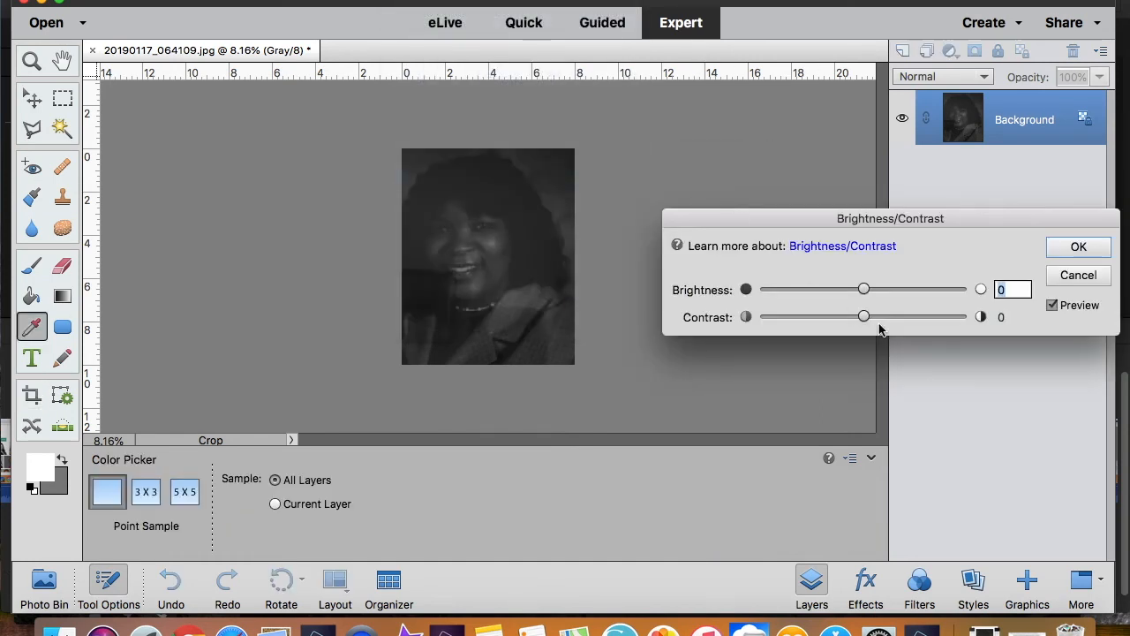
click(866, 317)
drag(866, 317, 910, 290)
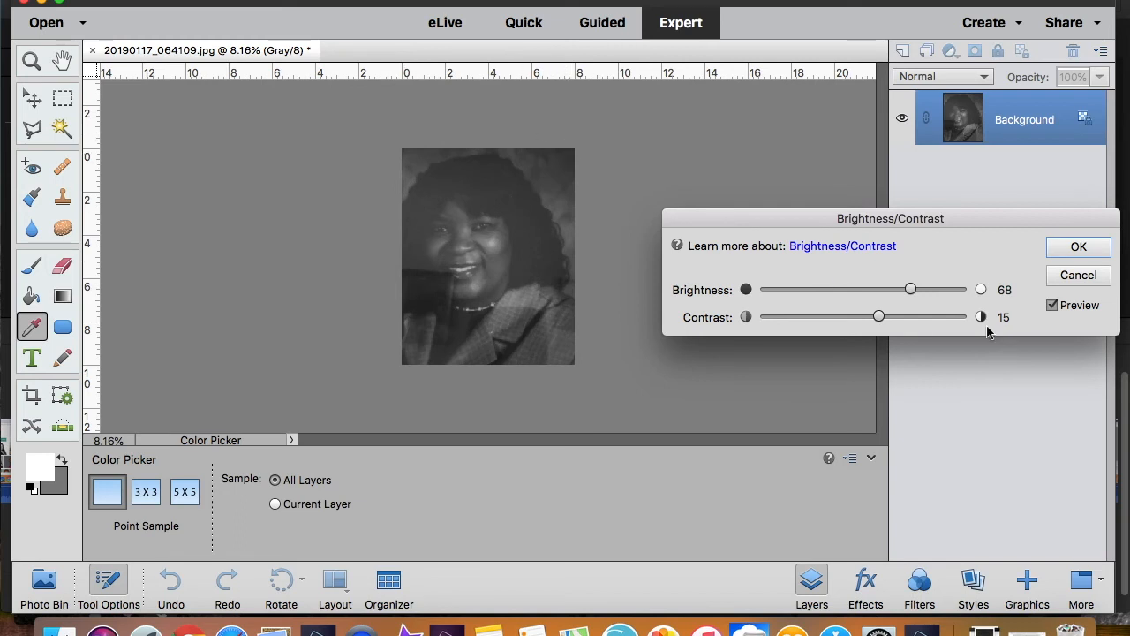
drag(878, 317, 918, 321)
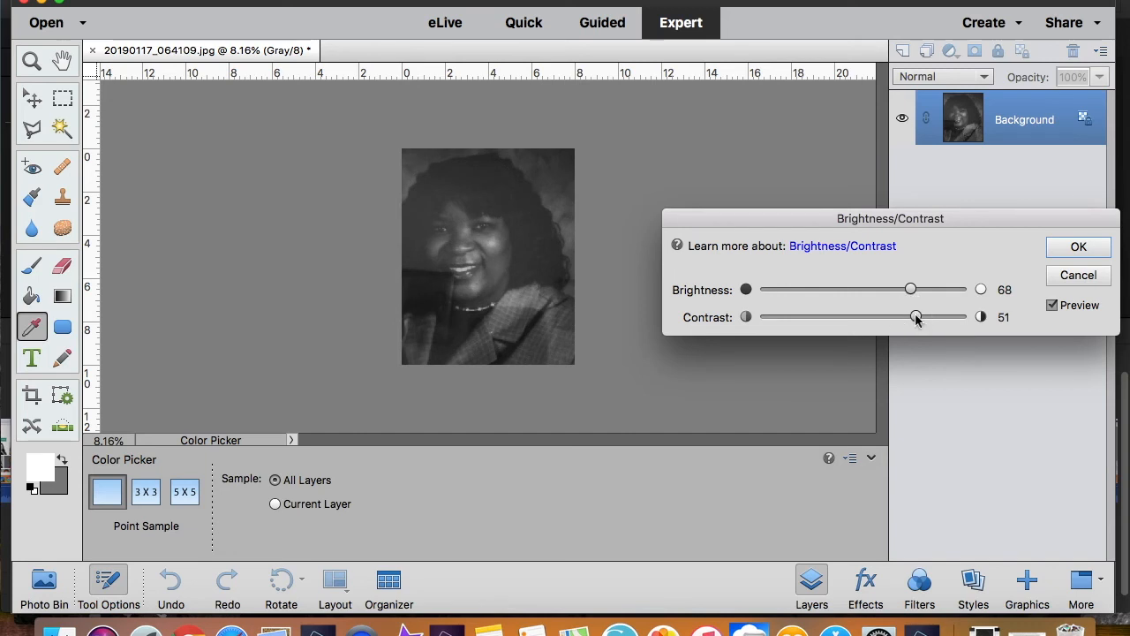
Step: Compare the photo with and without the Brightness/Contrast preview and apply the adjustment
click(1052, 305)
click(1051, 305)
click(1051, 305)
click(1052, 306)
click(1052, 306)
click(1051, 306)
click(1076, 249)
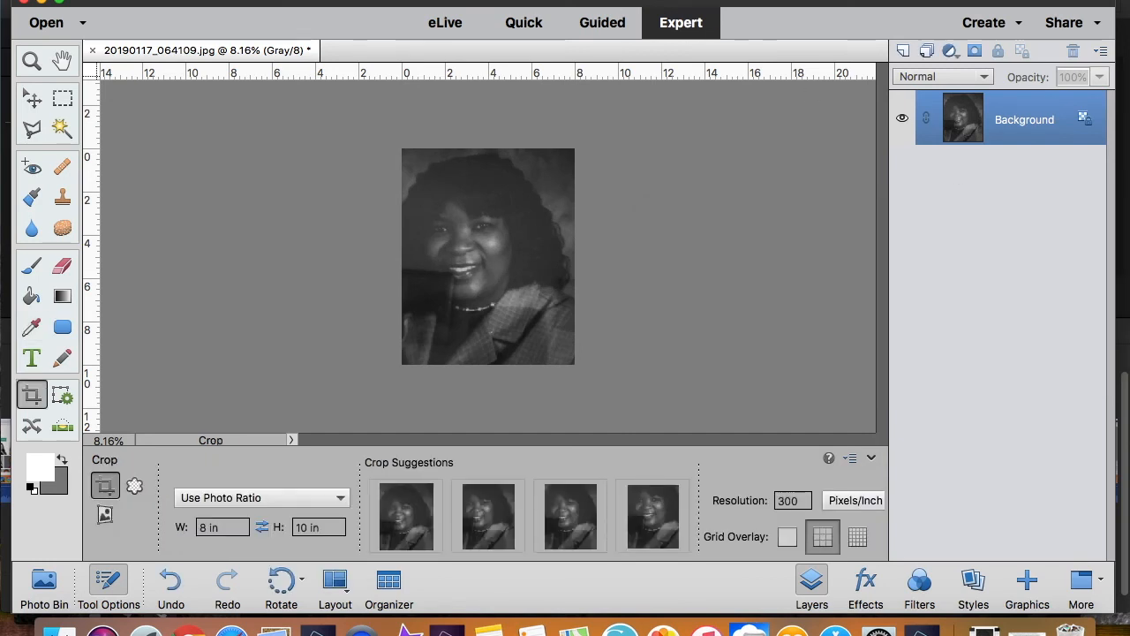
Step: Save the photo as Jackie.jpg in the Documents folder, in JPEG format at maximum quality 12
click(276, 1)
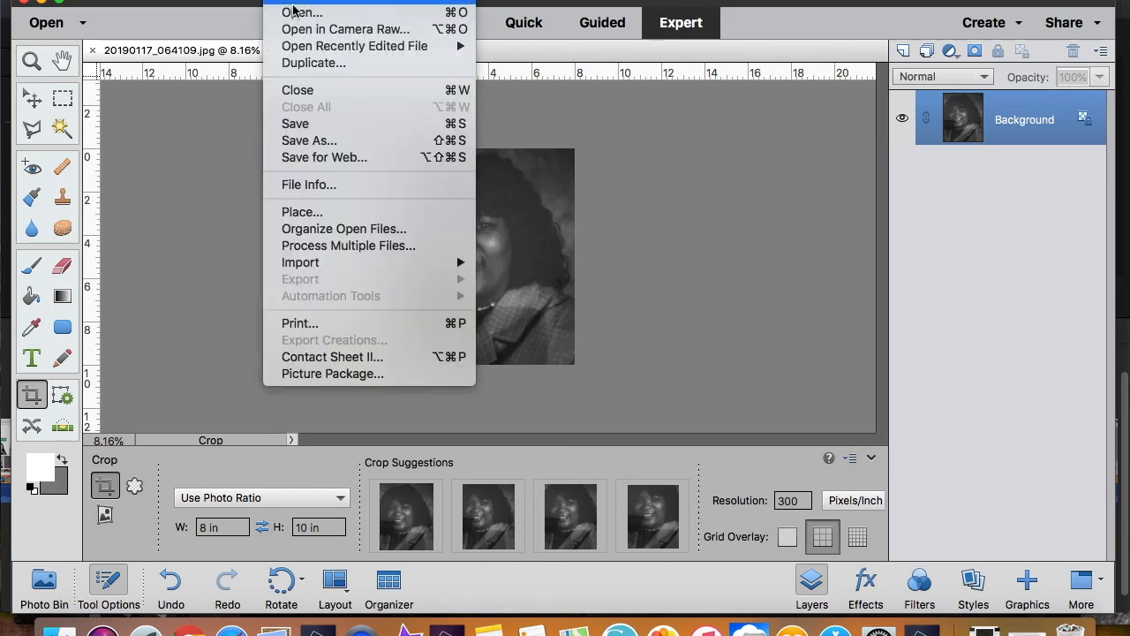
click(309, 140)
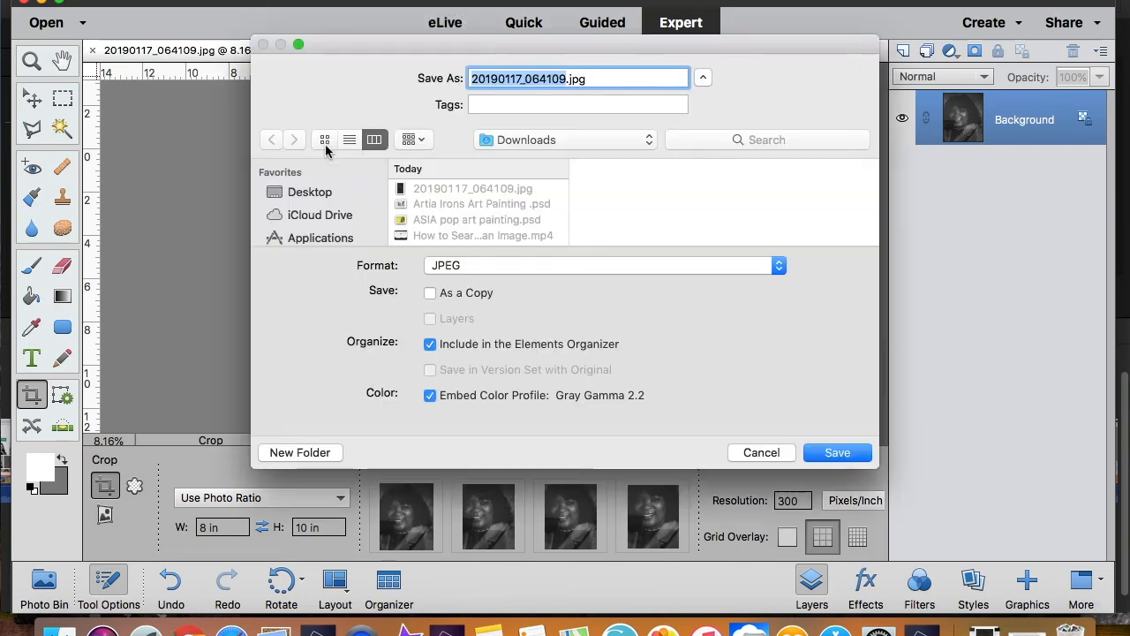
text(Jackie)
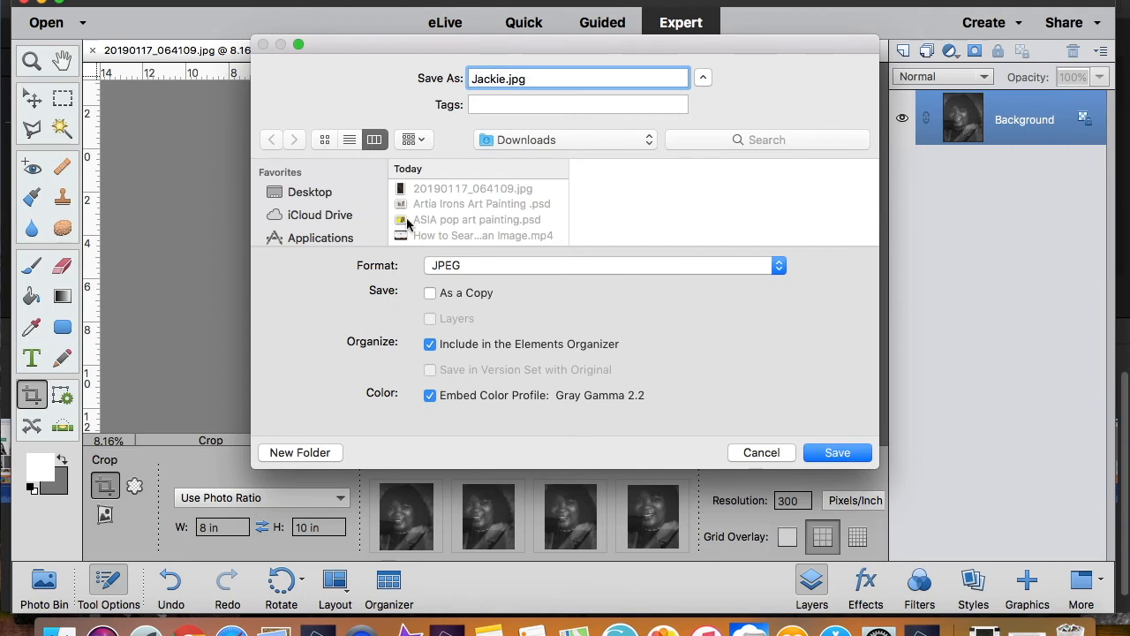
click(523, 139)
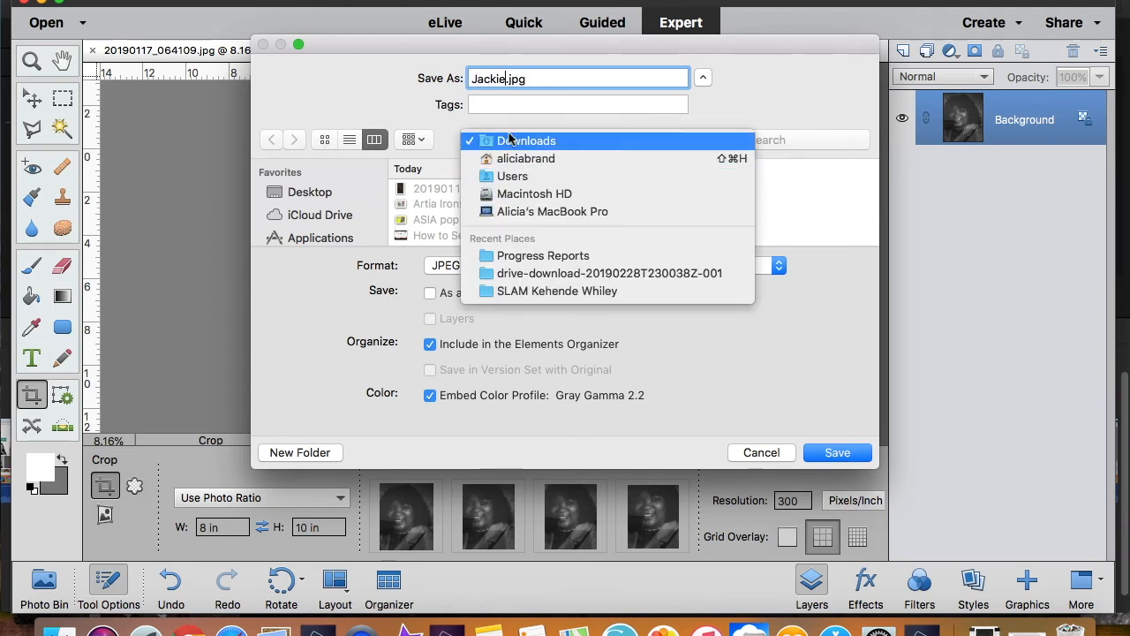
click(509, 141)
scroll(340, 216, down, 2)
scroll(340, 216, down, 2)
click(329, 183)
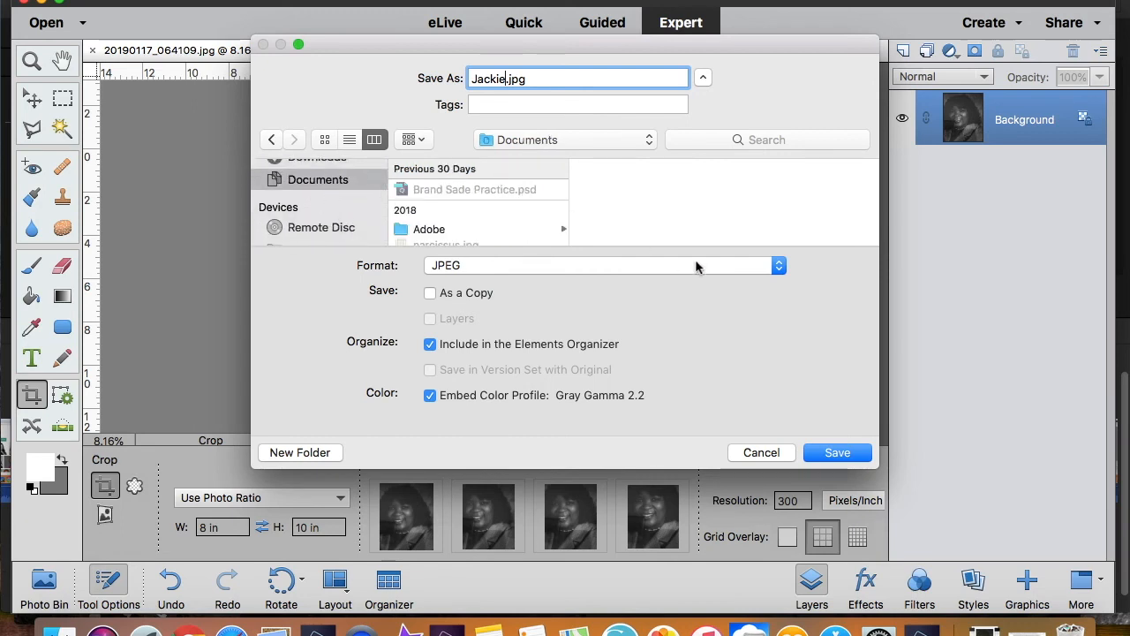
click(837, 455)
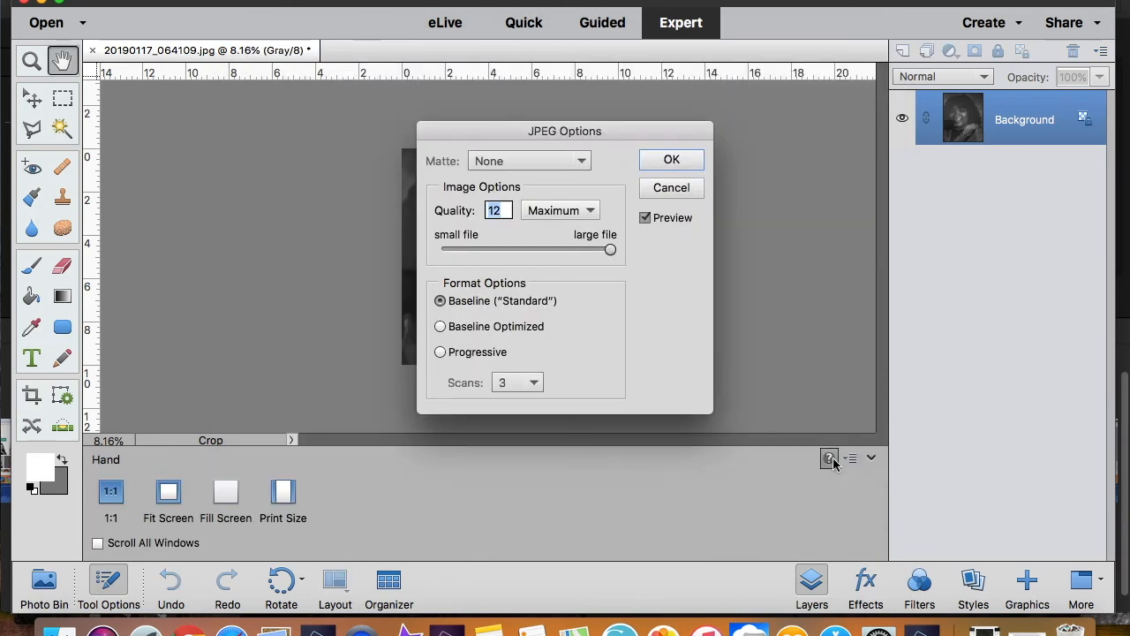
click(672, 161)
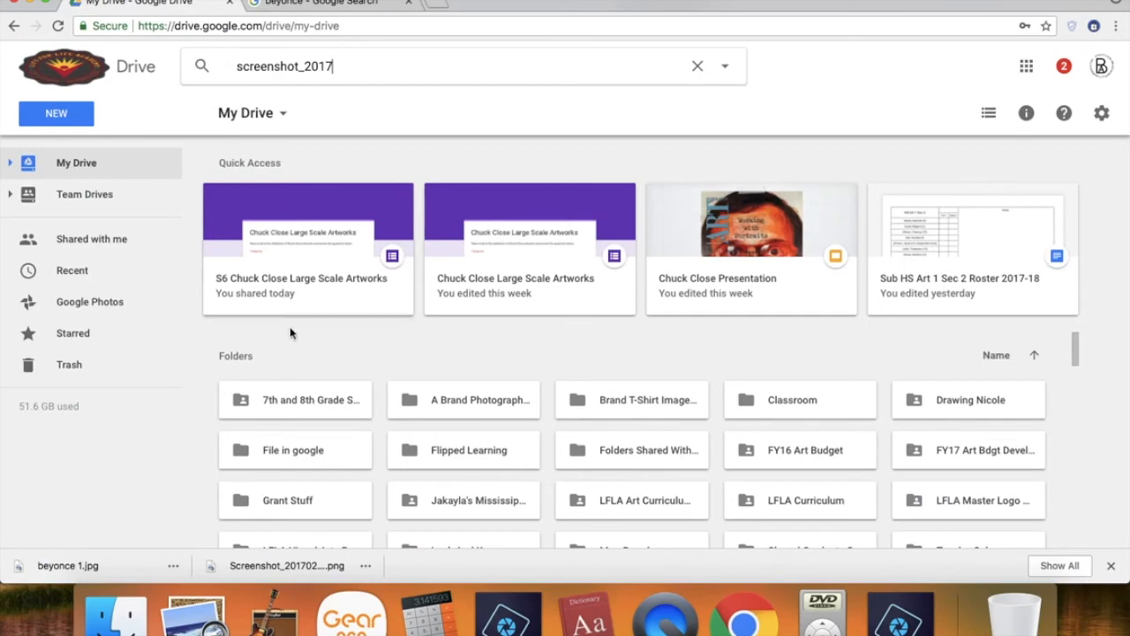
Step: In Google Drive, create a new folder named Brand Art in My Drive and open it
click(58, 123)
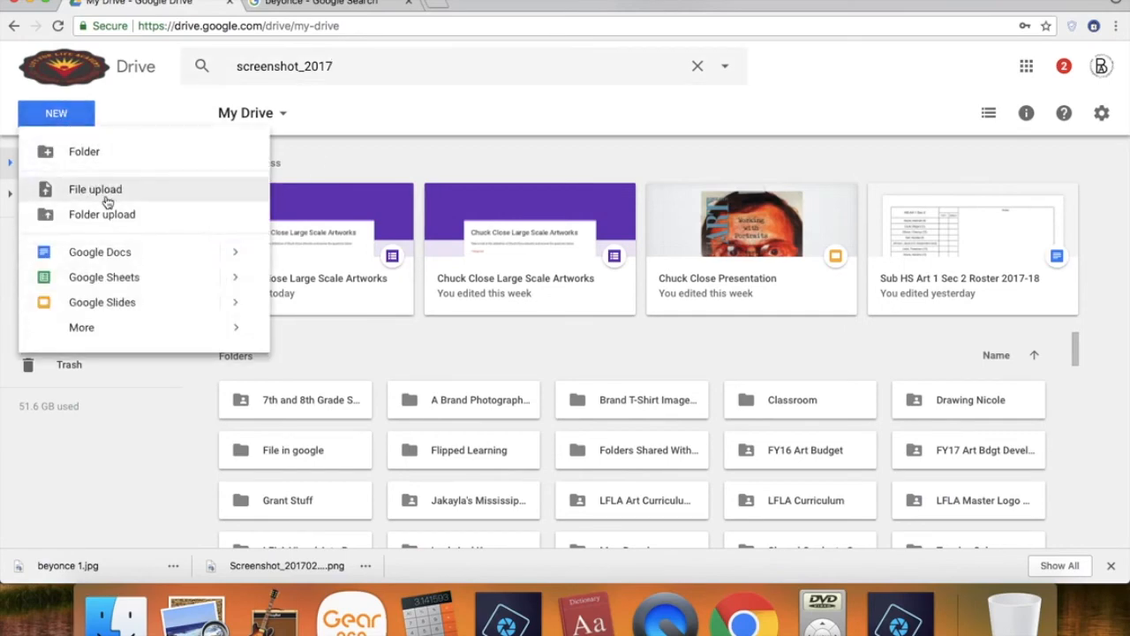
click(85, 152)
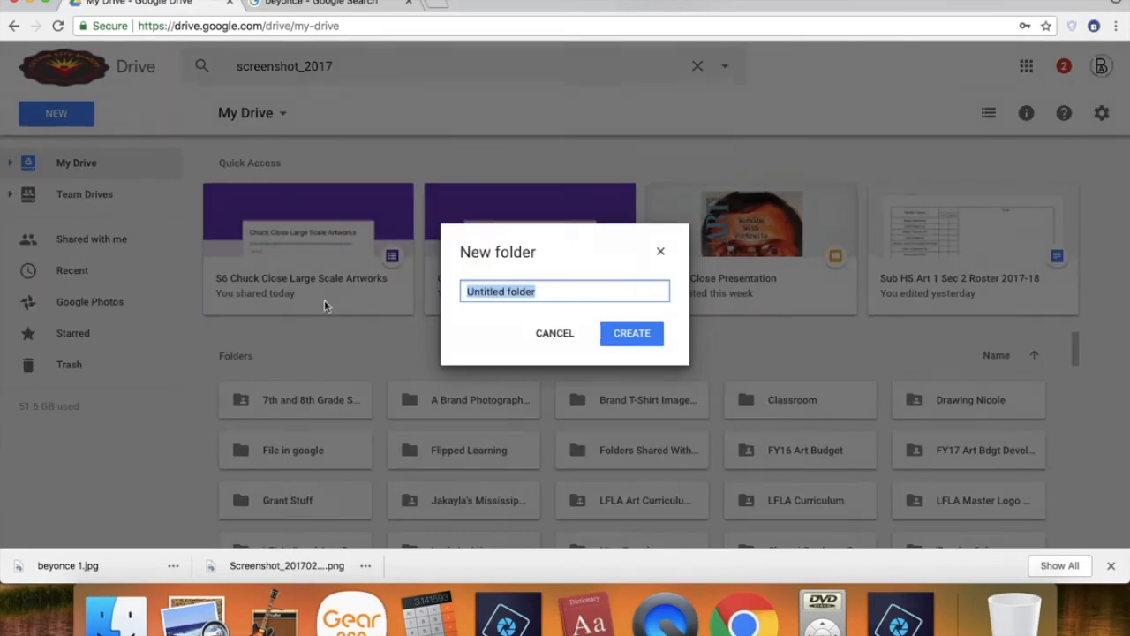
text(Brand Art)
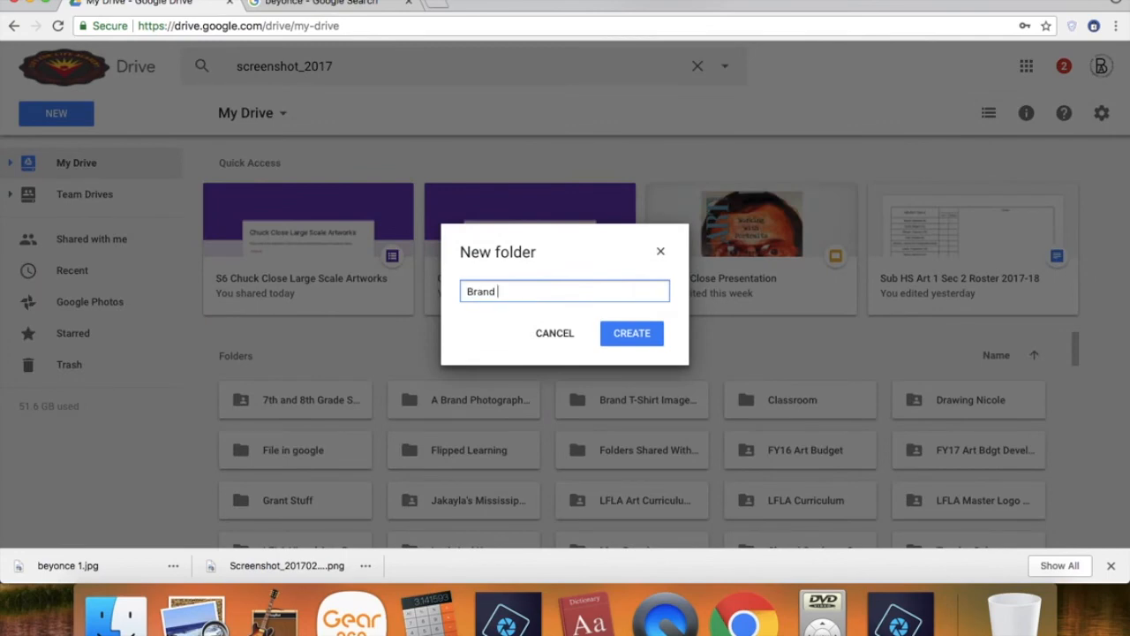
click(618, 334)
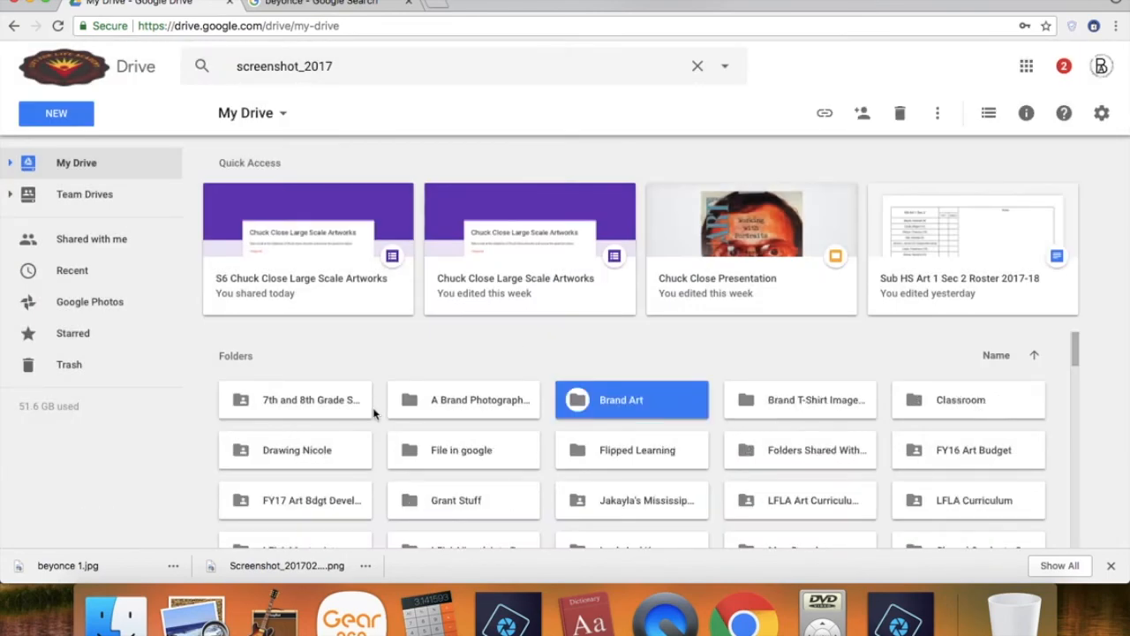
double_click(604, 397)
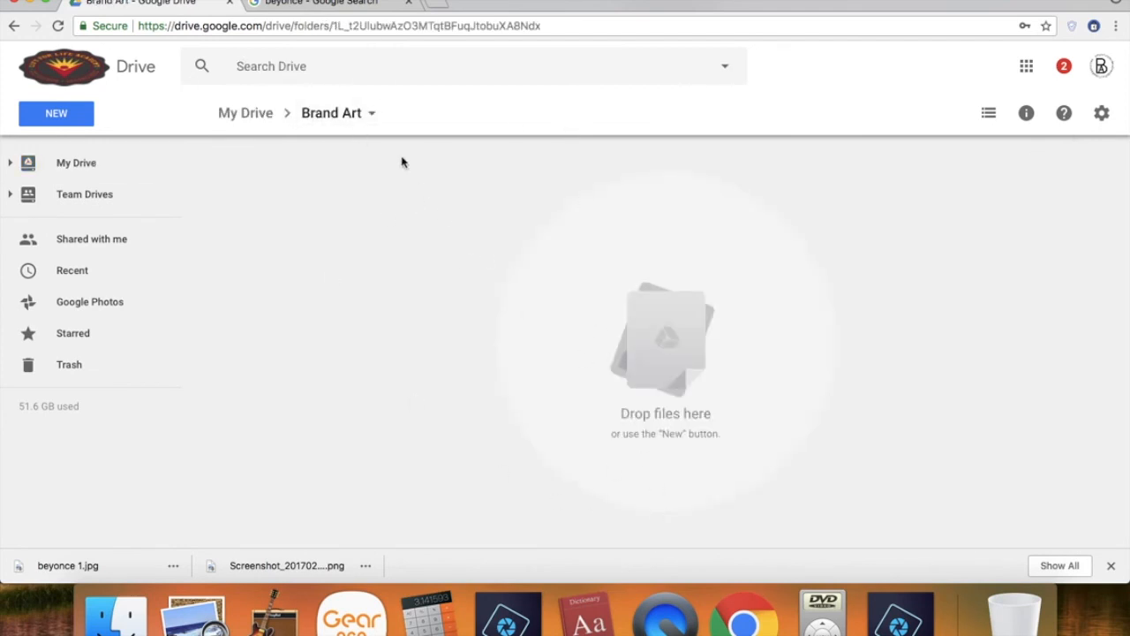
Step: Share the Brand Art folder with the teacher, using the teacher's suggested school e-mail address
click(373, 115)
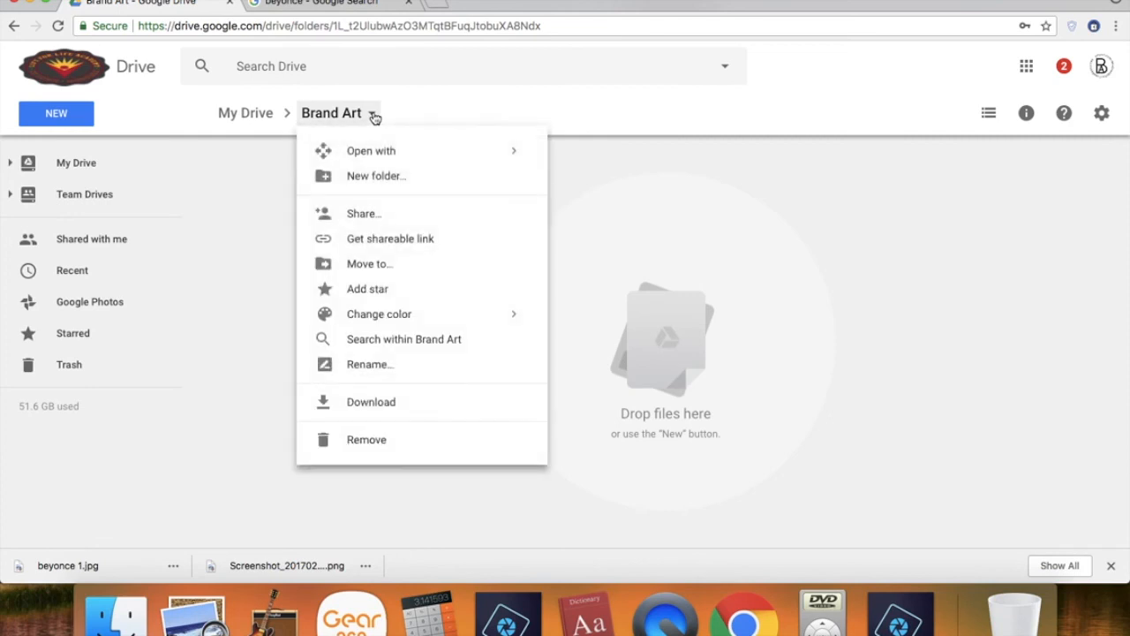
click(385, 209)
text(abrand)
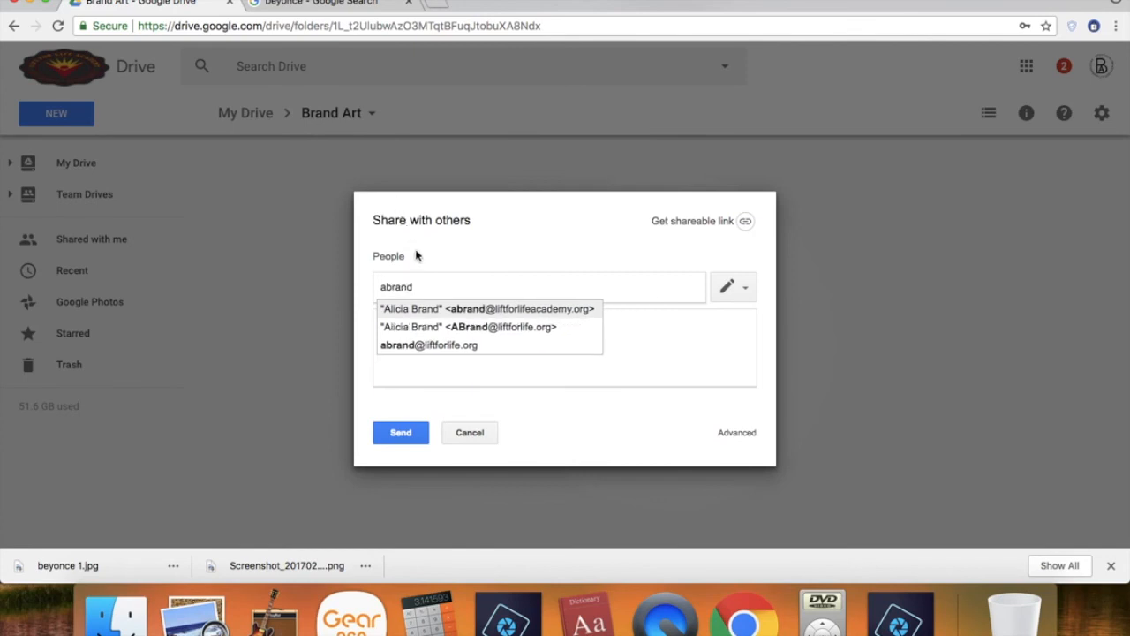
click(509, 310)
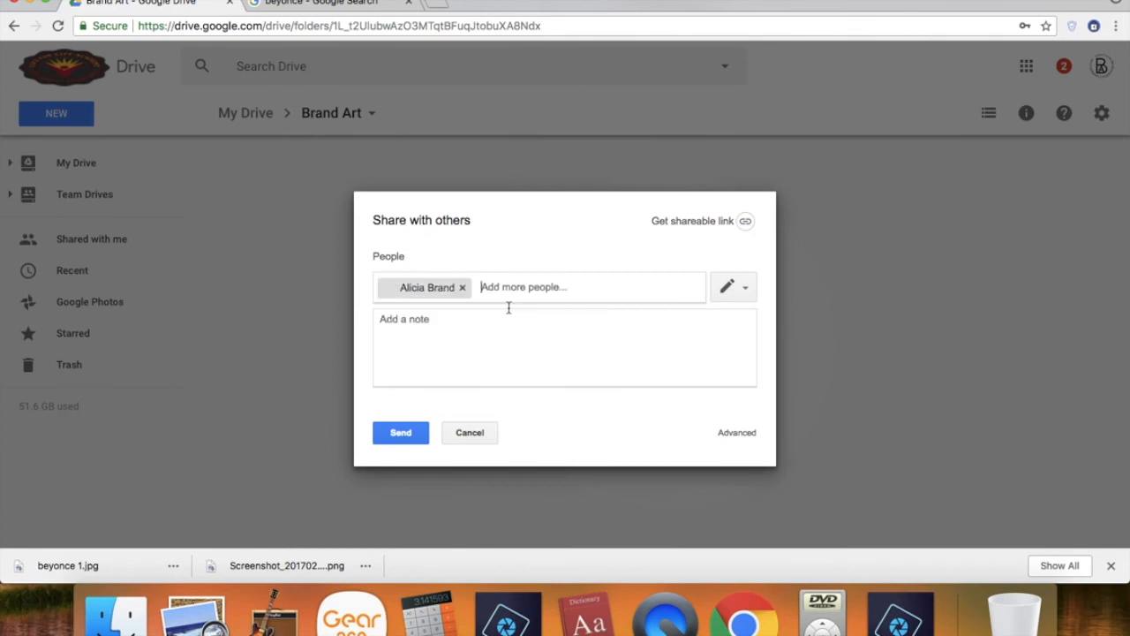
click(401, 435)
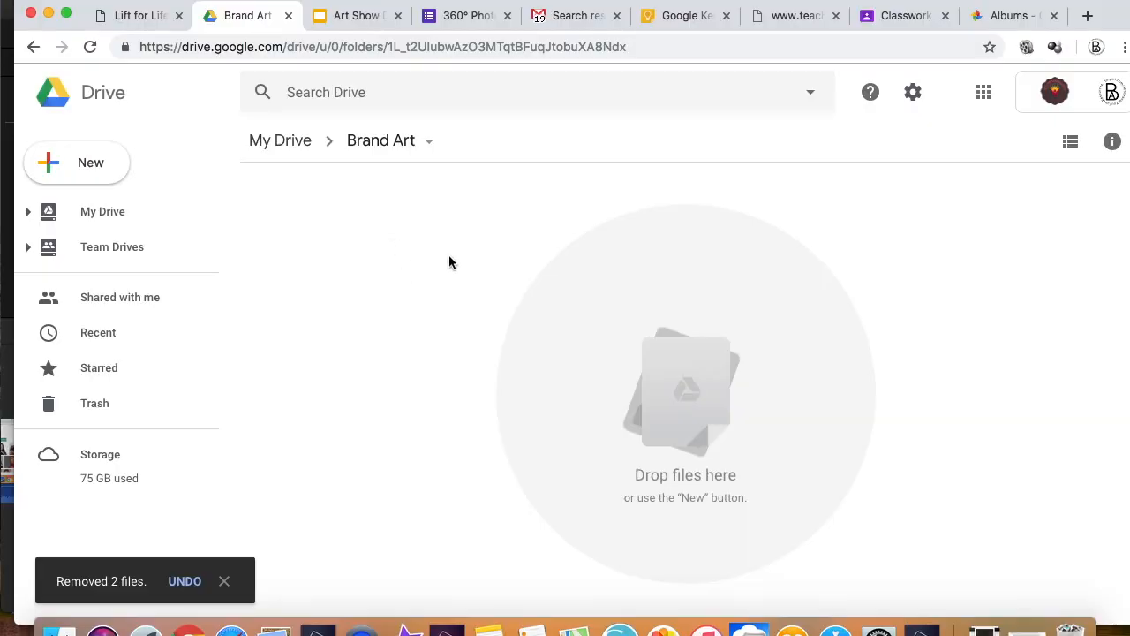
Step: Upload Jackie.jpg from the Documents folder to the Brand Art folder
click(92, 175)
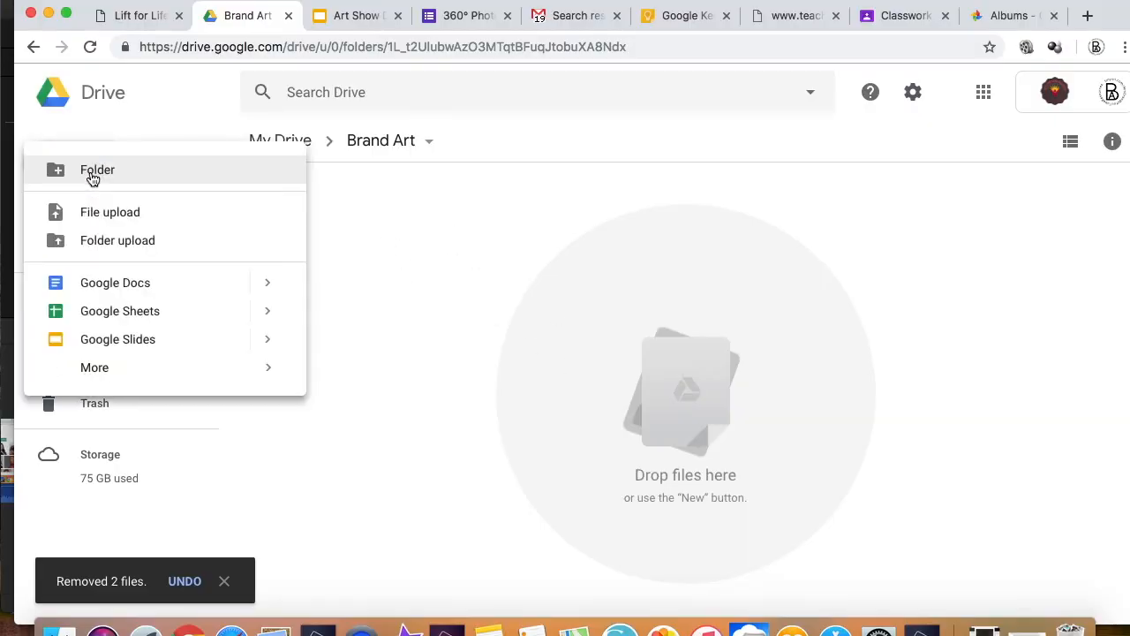
click(92, 211)
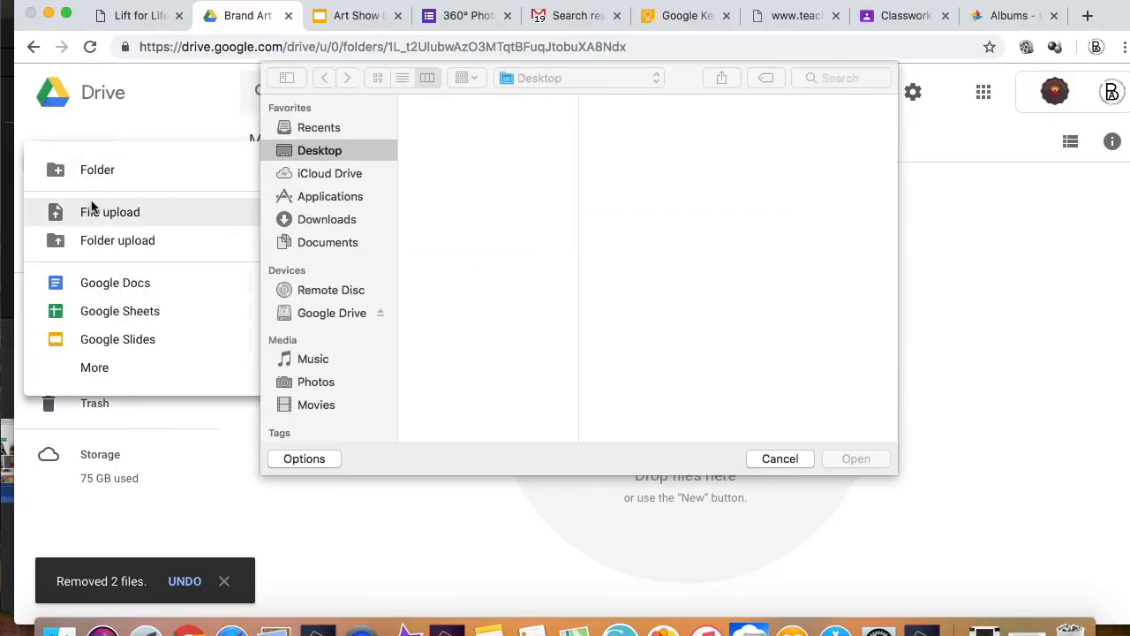
click(334, 246)
click(508, 124)
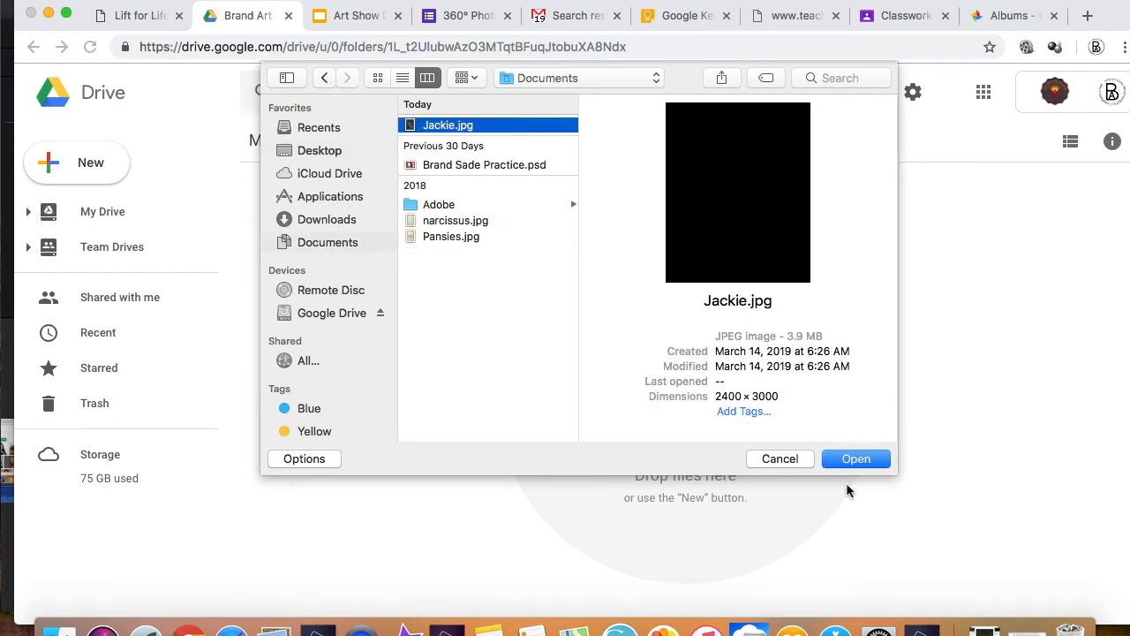
click(847, 459)
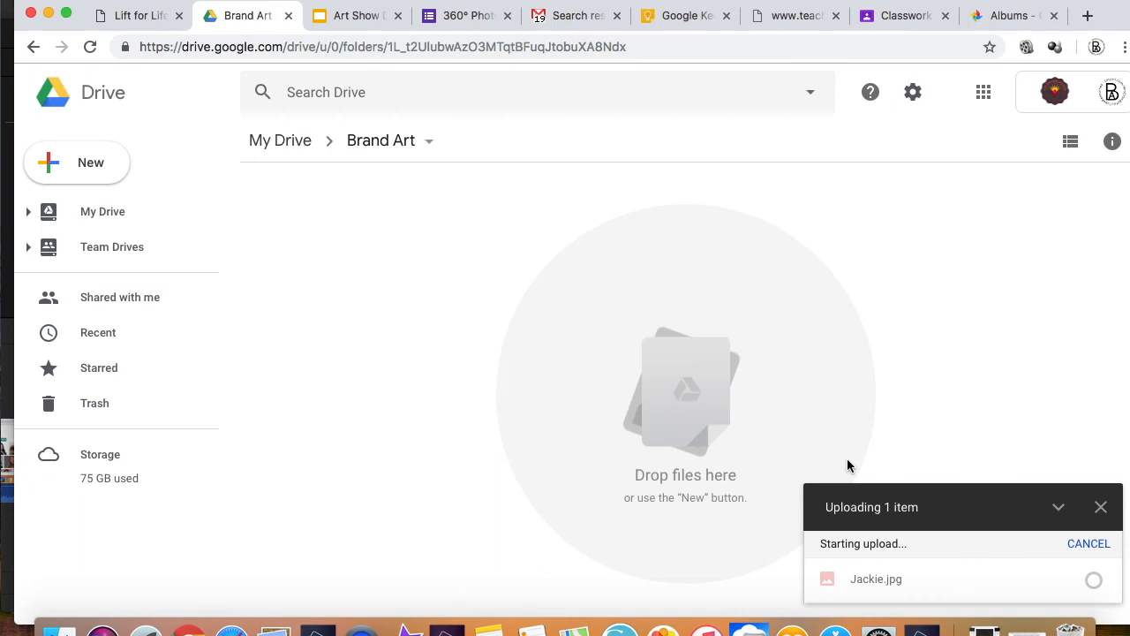